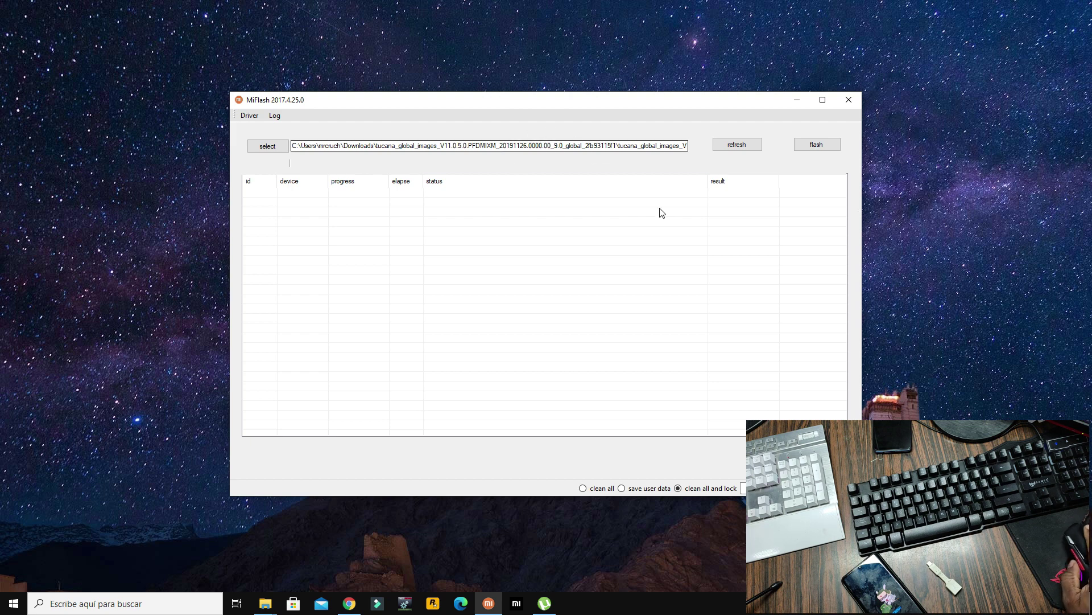
Refresh the connected devices, set the flashing mode to clean all, and try to flash the ROM at the current path.
click(743, 149)
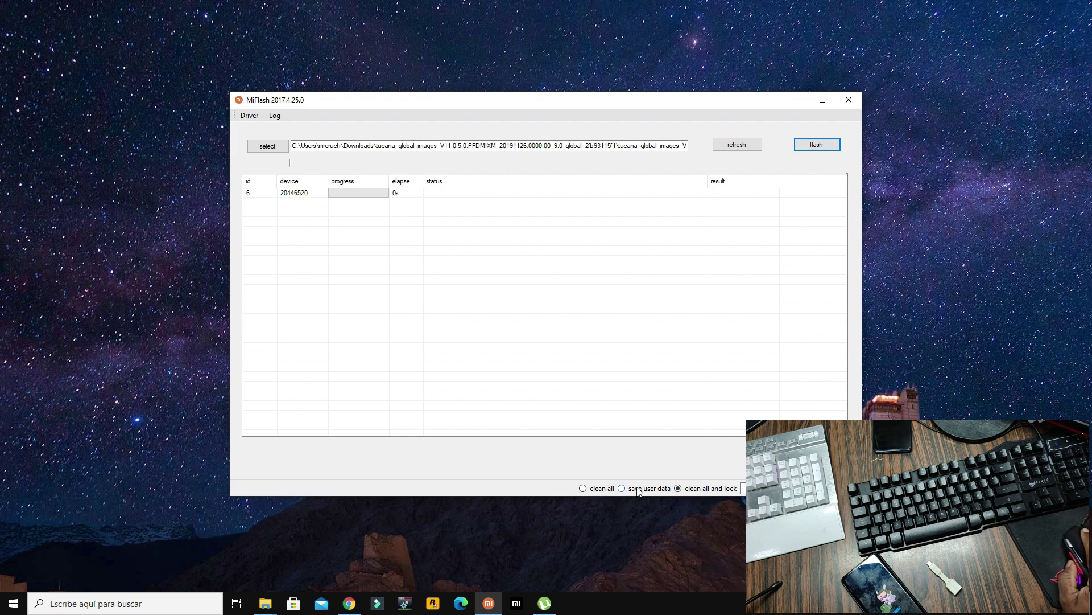
click(582, 489)
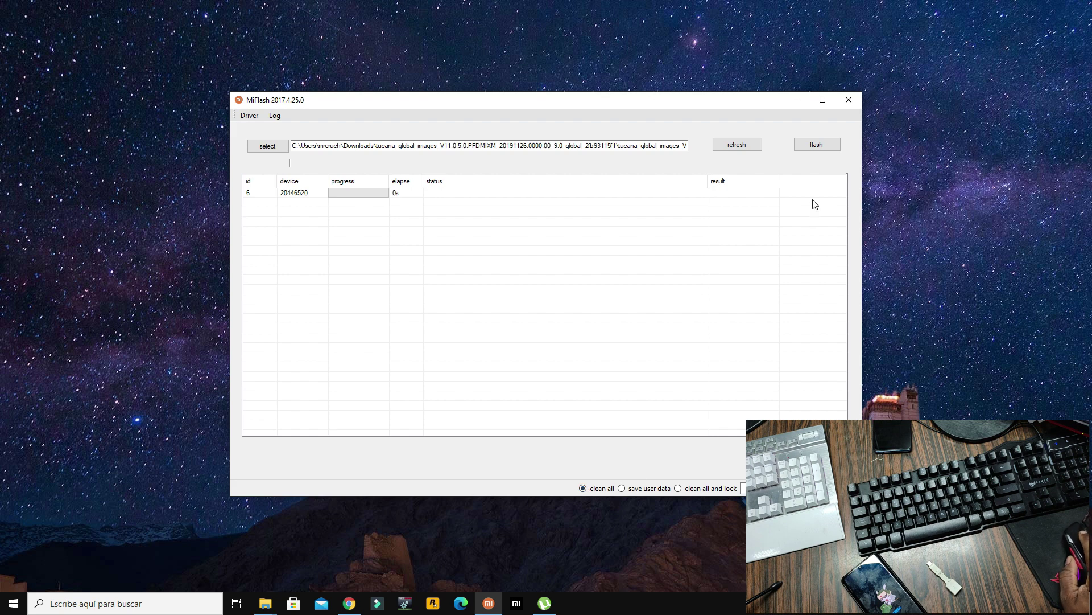
click(817, 145)
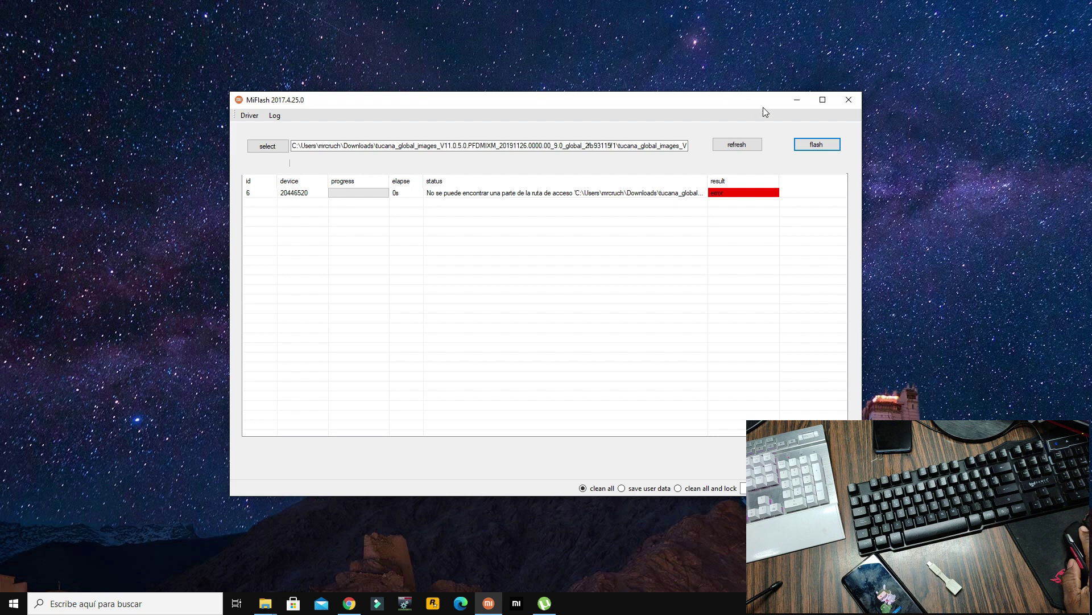
Put MiFlash aside and launch cmd.exe from the adb folder.
click(796, 99)
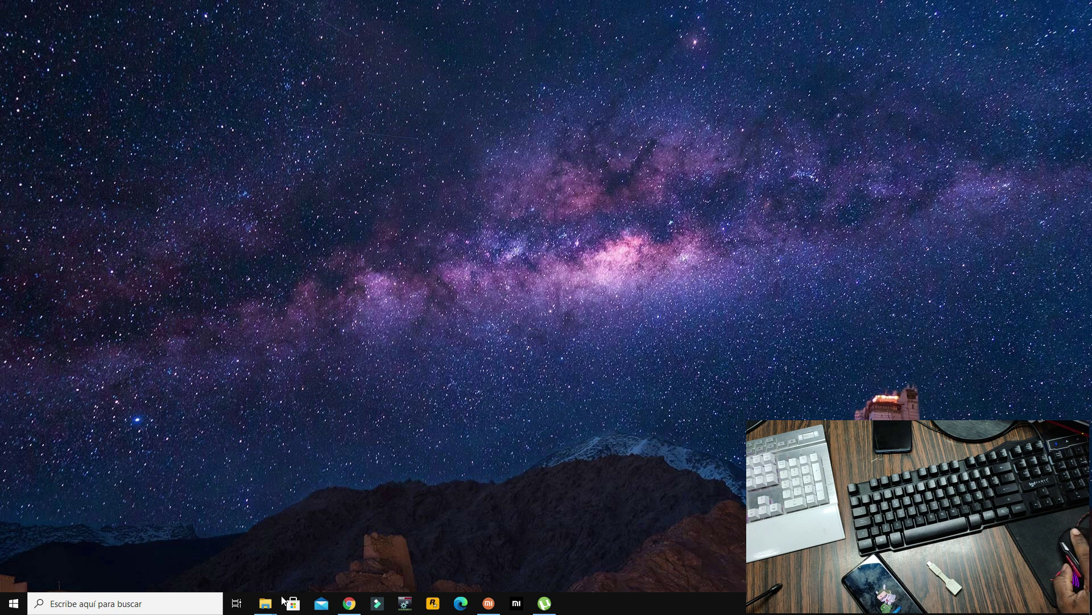
mouse_move(276, 609)
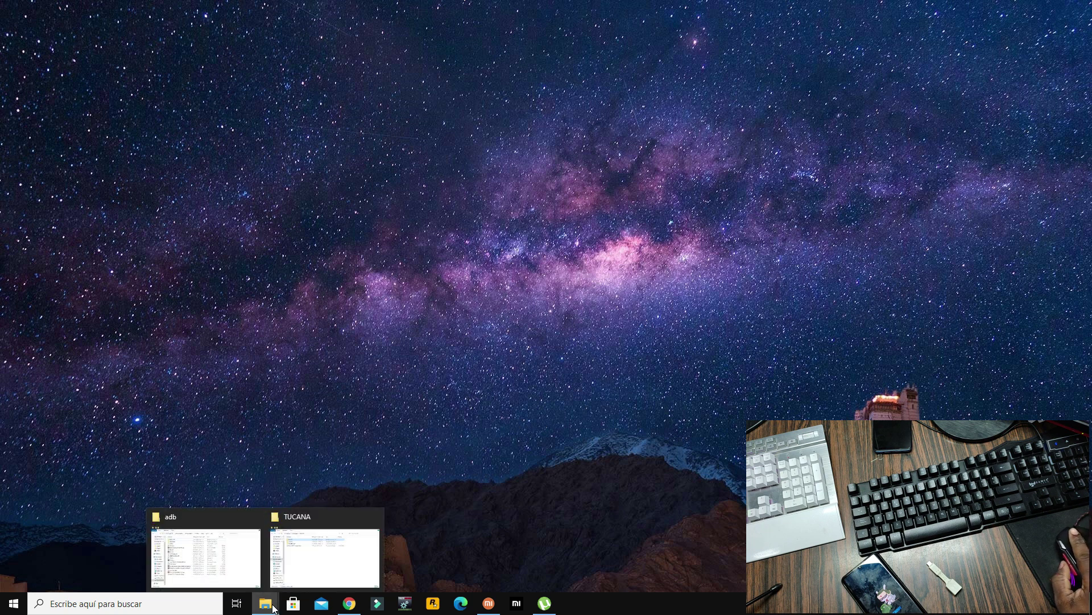
click(222, 568)
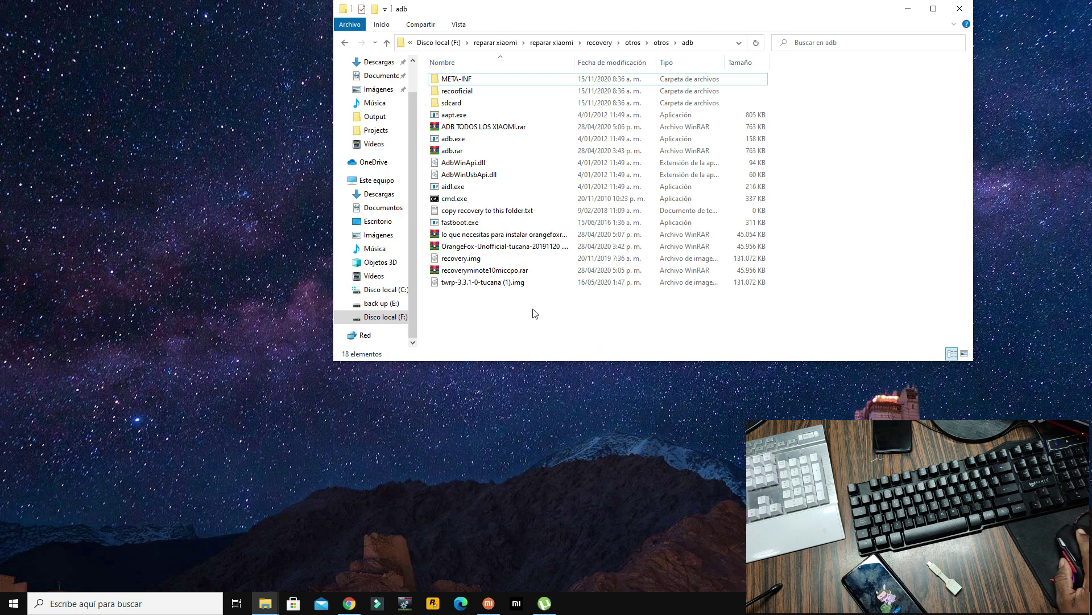
double_click(455, 199)
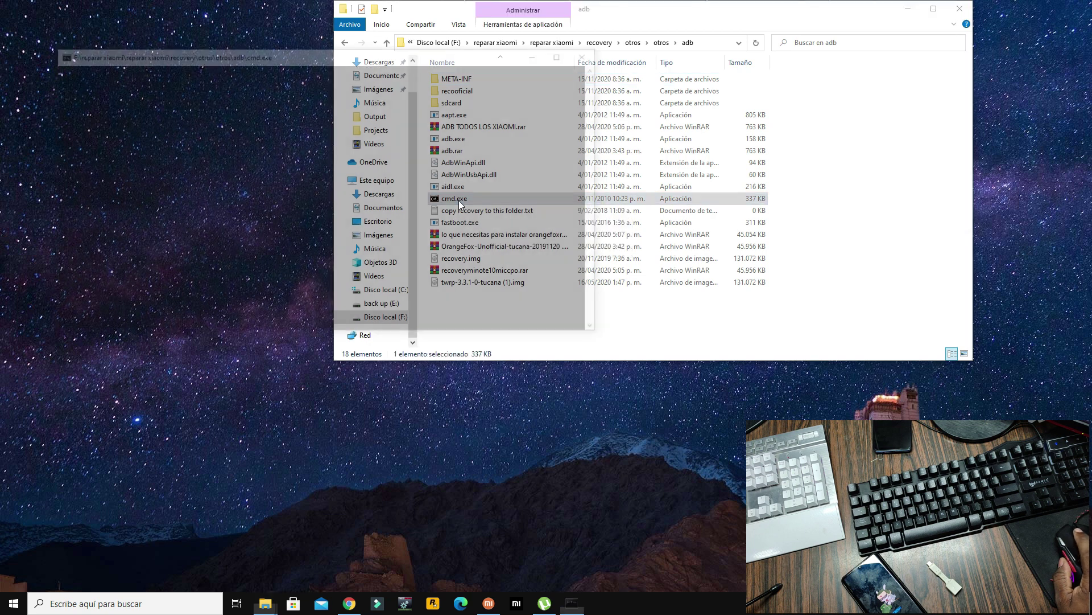
Enter the command fastboot flash recovery followed by the path of twrp-3.3.1-0-tucana (1).img from the adb folder.
click(398, 128)
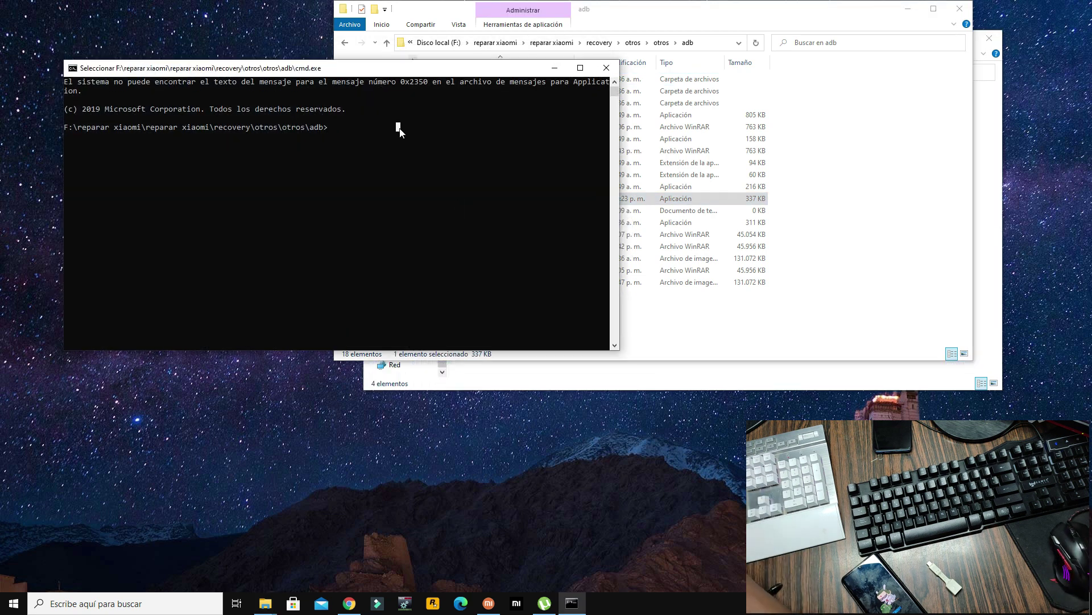
key(Escape)
text(fast)
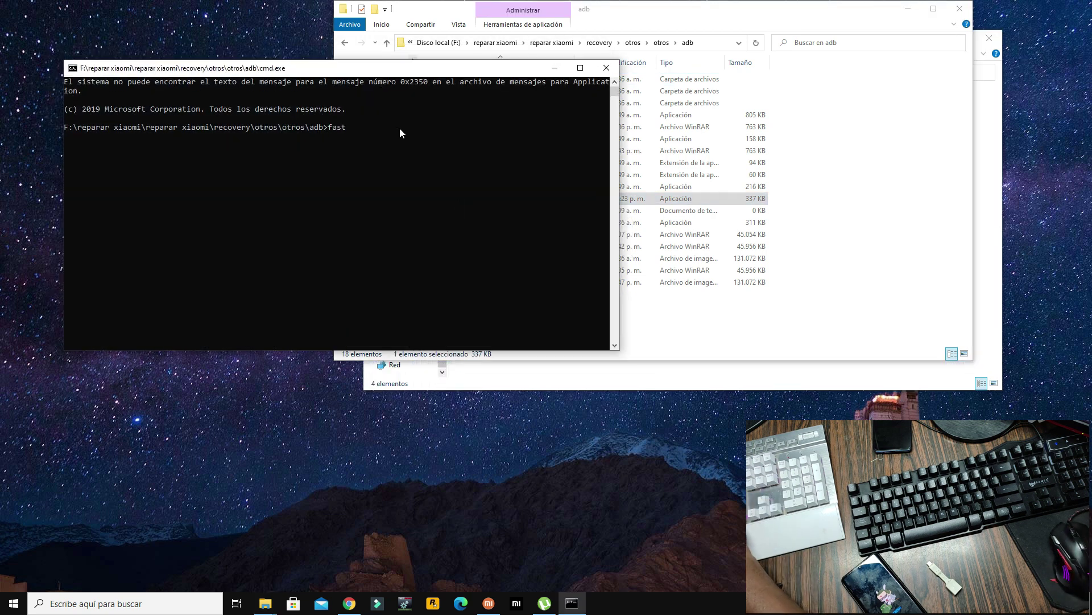
text(boot flash recovery)
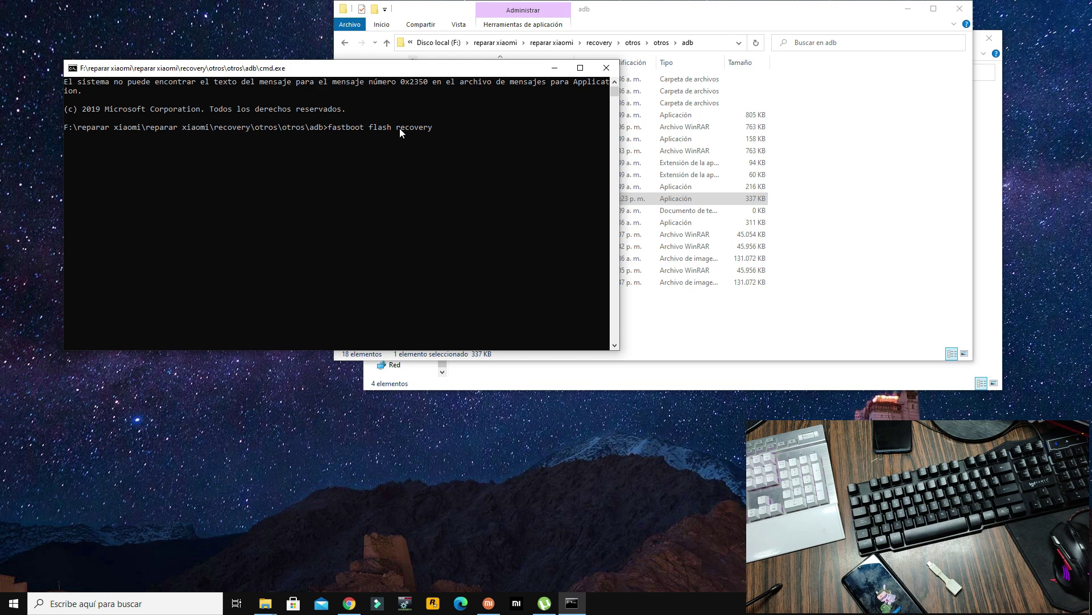
click(644, 323)
drag(488, 282, 271, 213)
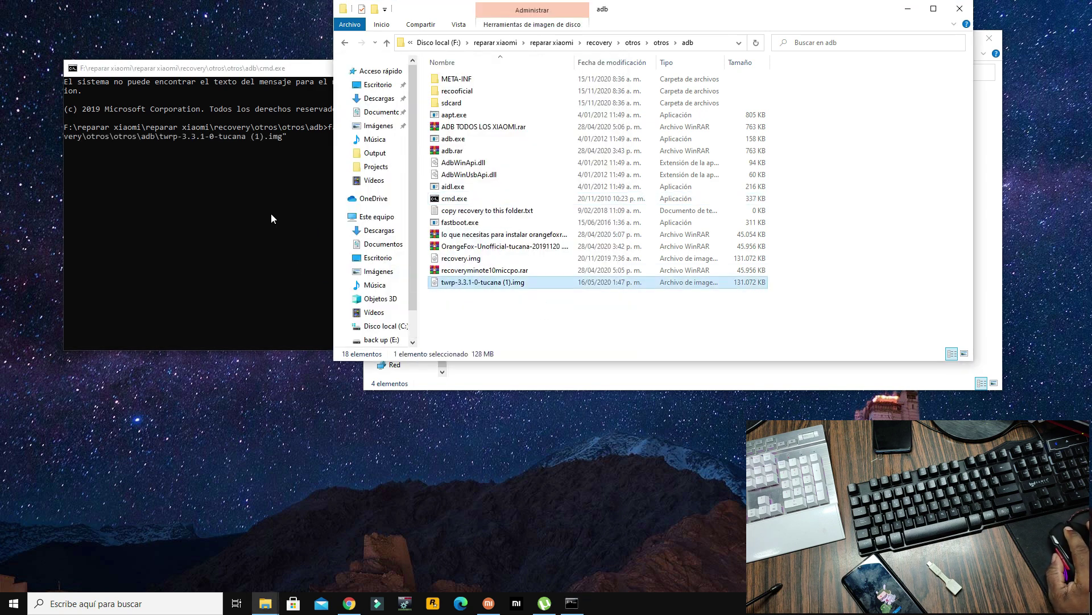
Minimize the open folder windows, run the entered fastboot recovery command, and minimize the console.
click(306, 64)
click(908, 10)
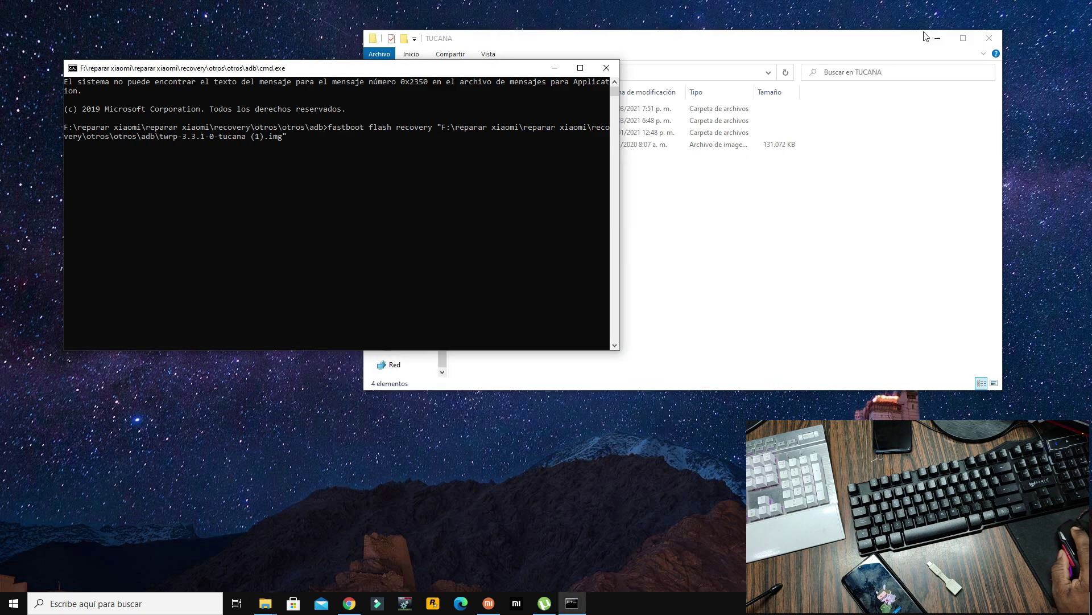
click(937, 39)
click(330, 145)
right_click(343, 152)
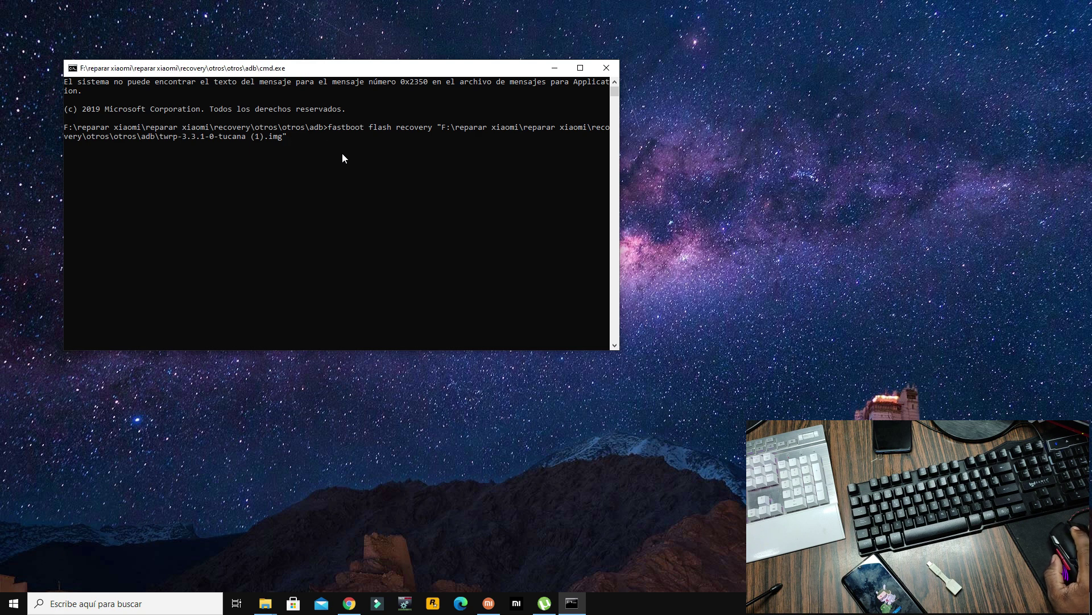
key(Return)
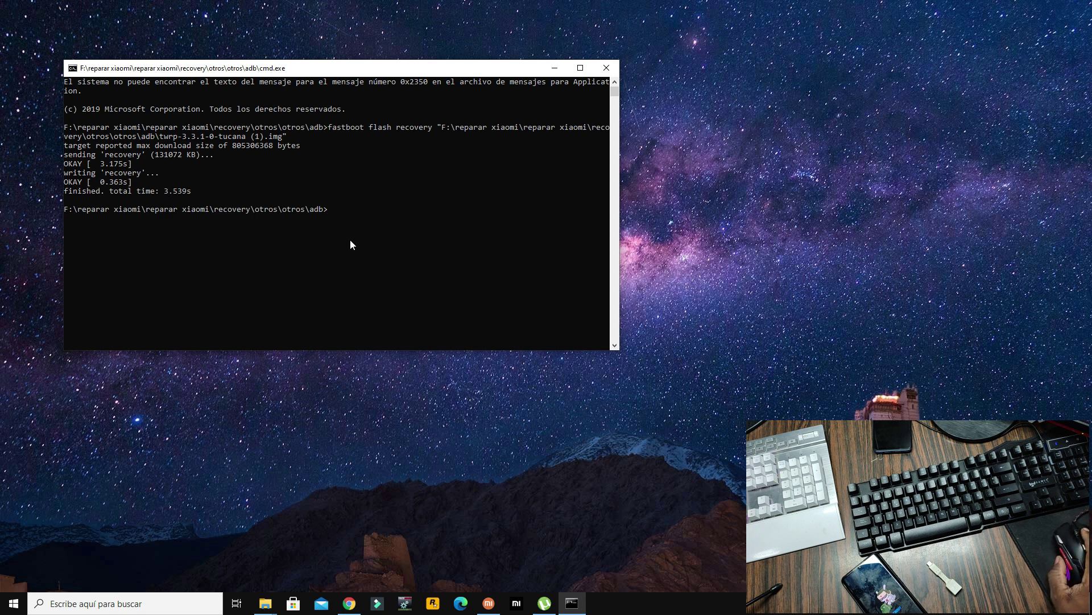
click(555, 69)
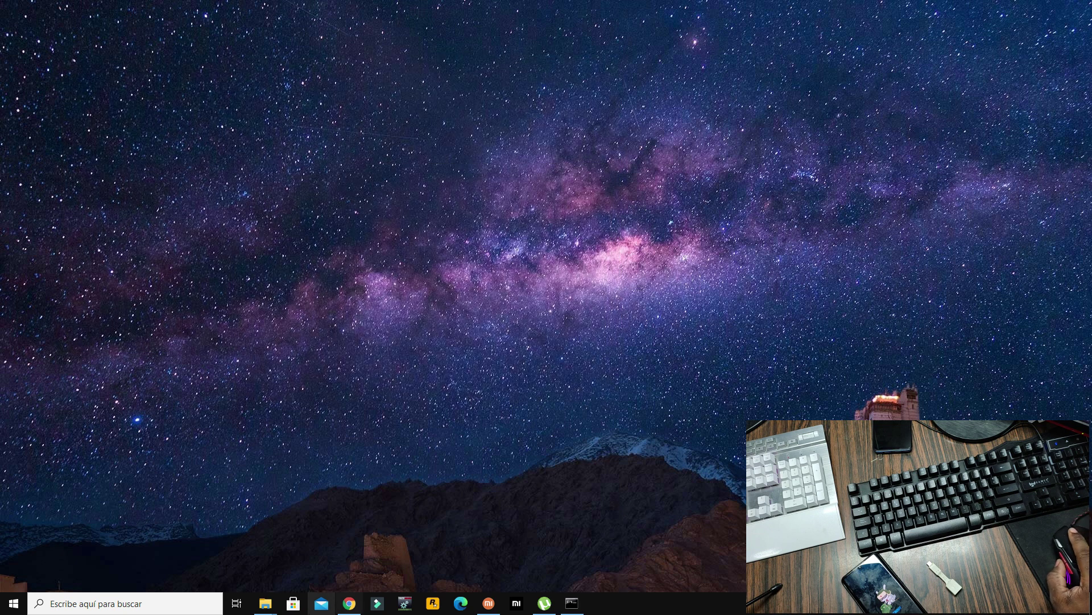
Open the miui 11 folder inside the TUCANA downloads folder.
mouse_move(266, 603)
mouse_move(280, 573)
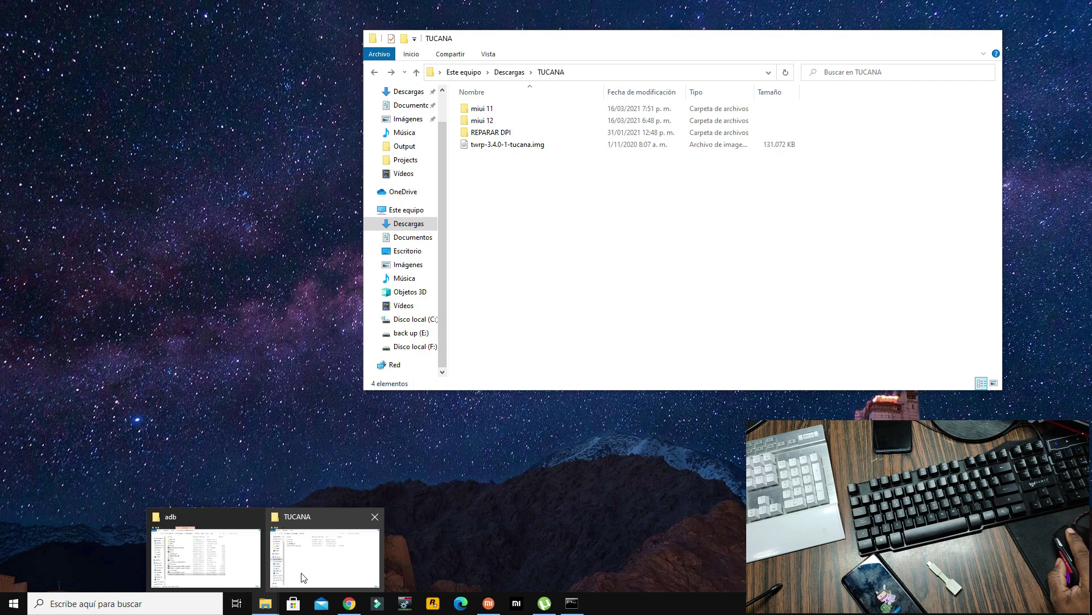
mouse_move(216, 564)
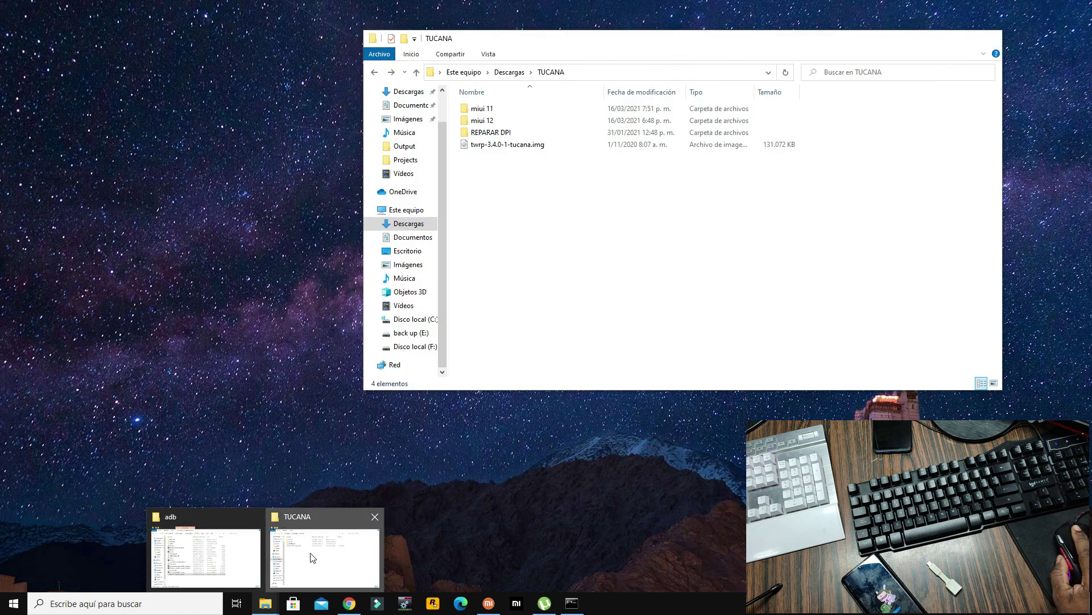
click(312, 557)
double_click(482, 108)
Switch to Chrome and show the already open Downmi page.
mouse_move(349, 602)
click(365, 568)
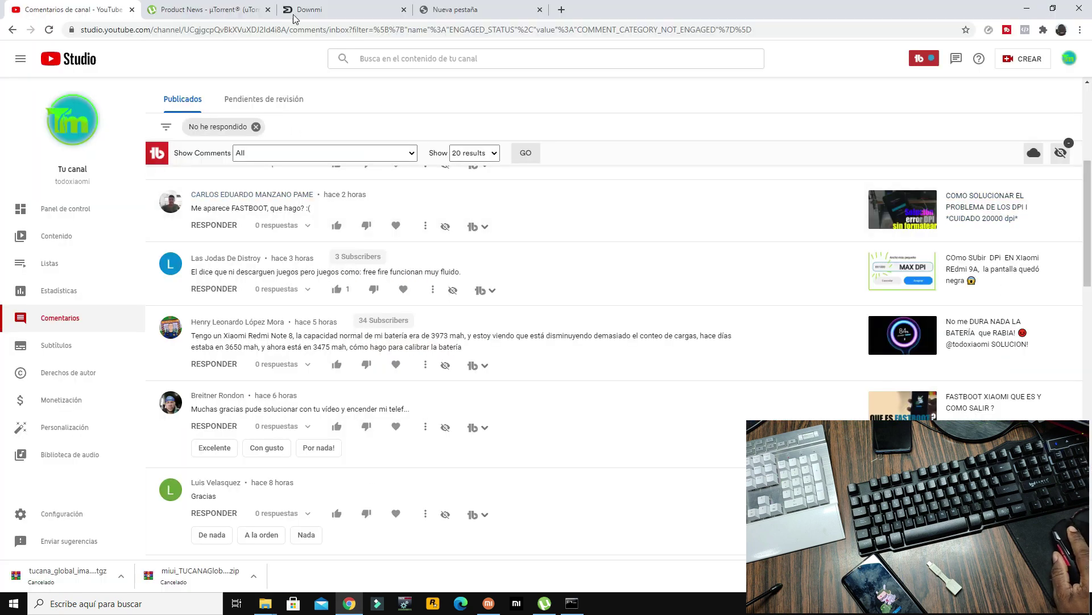
click(314, 8)
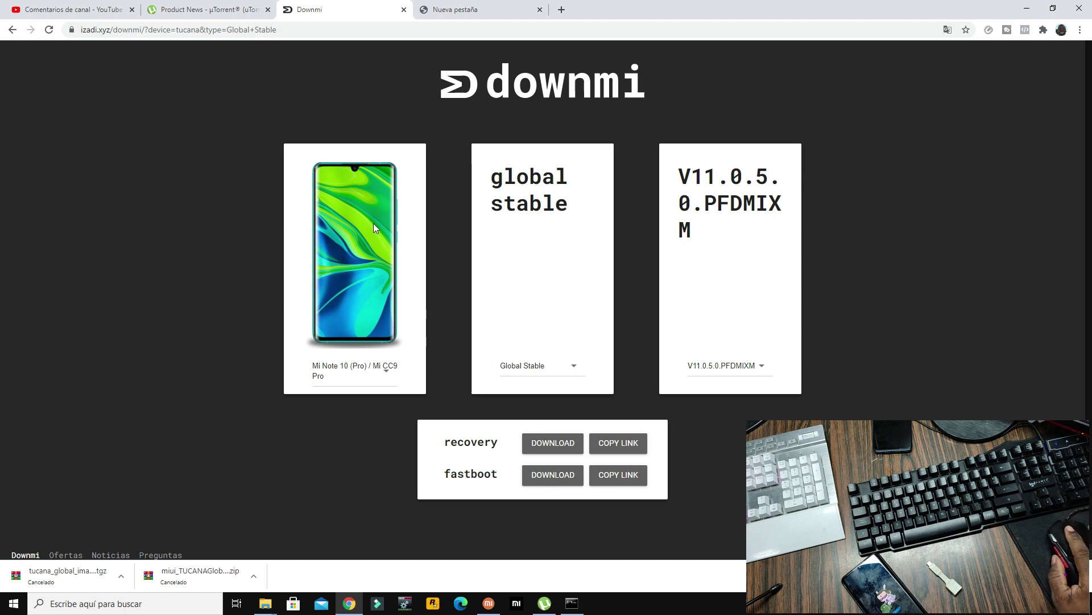
click(10, 31)
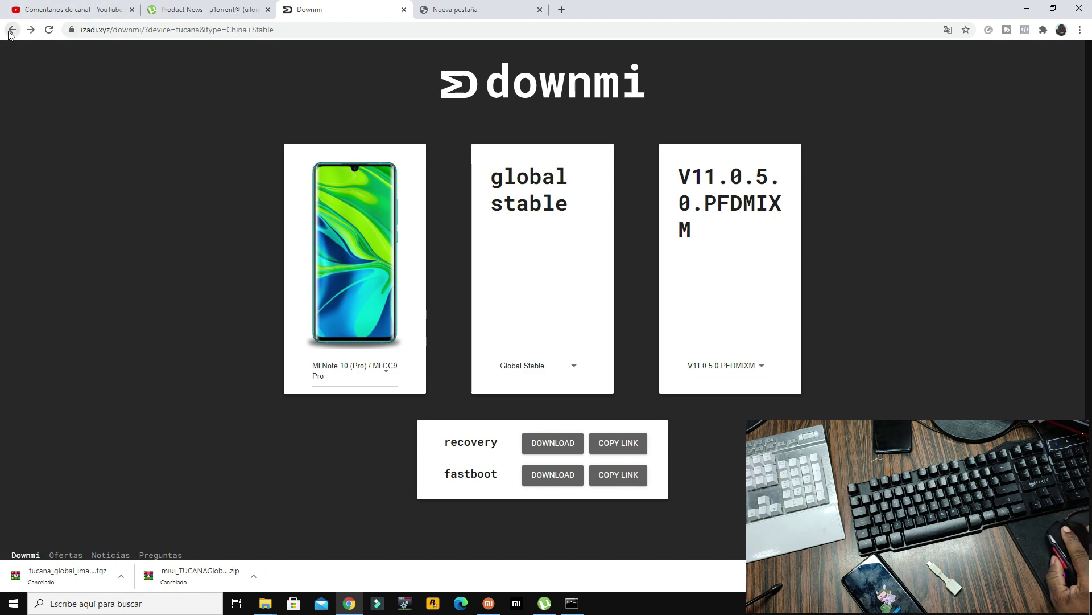
click(315, 29)
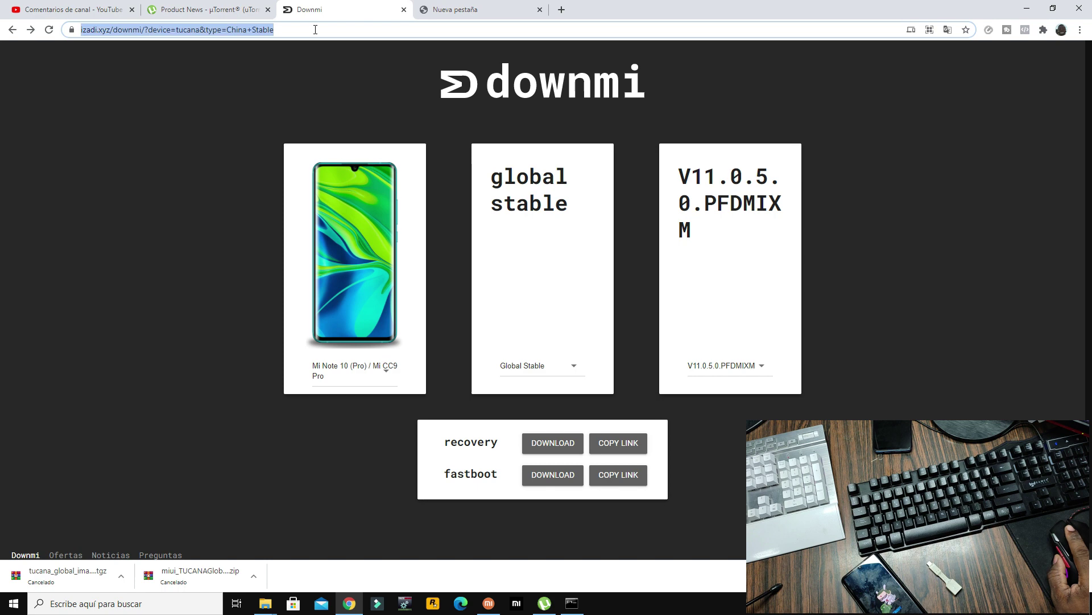
key(BackSpace)
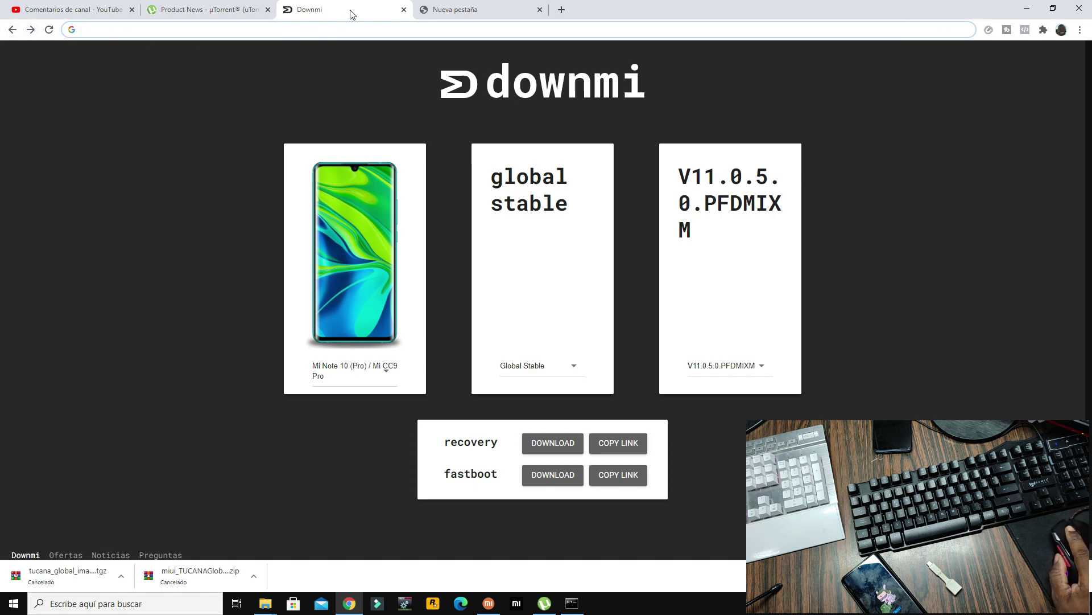
Search Google for down mi from the blank browser page and open the Downmi site from the results.
click(457, 10)
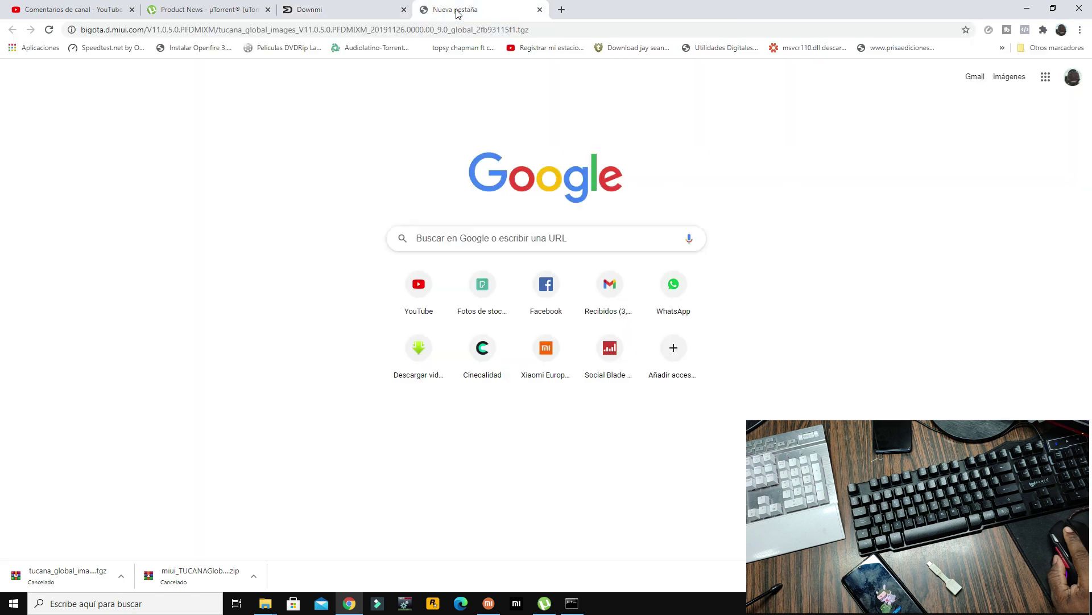
click(235, 31)
text(o)
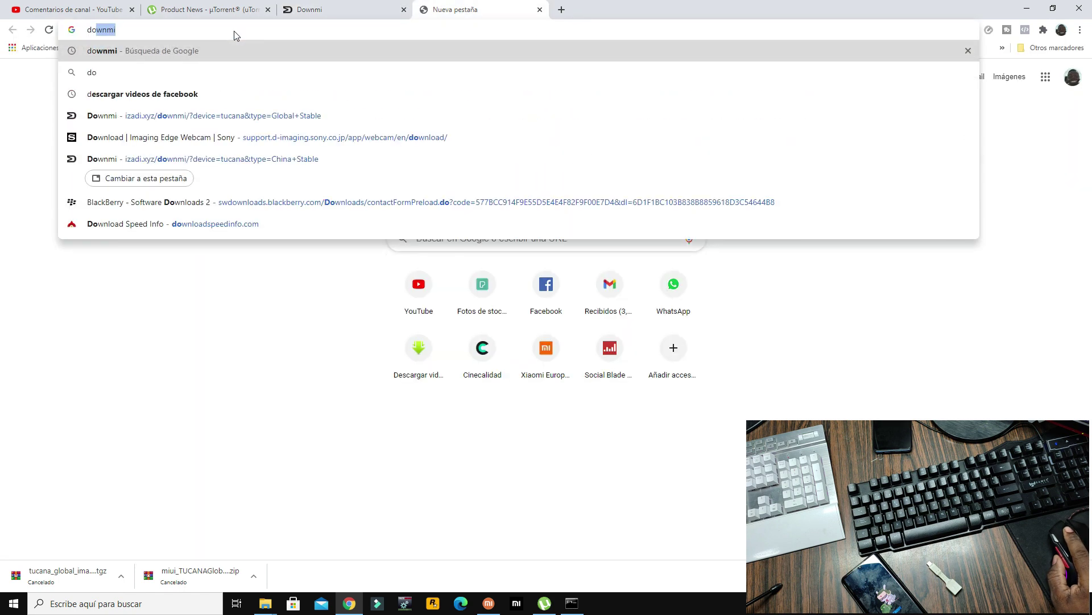
key(Down)
key(Down)
click(122, 97)
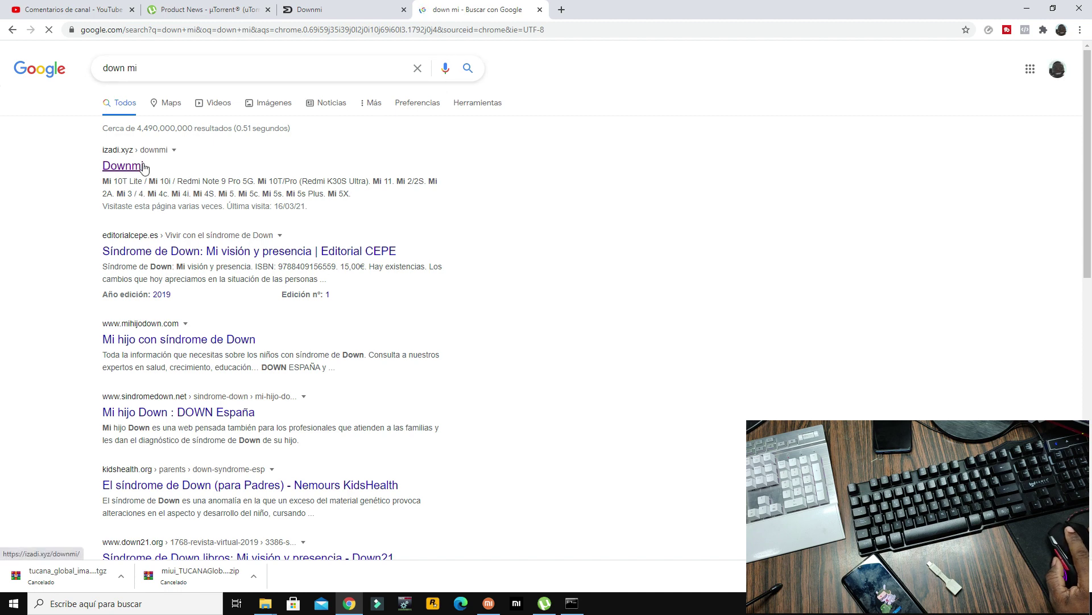
click(143, 165)
Choose the Mi Note 10 (Pro) / Mi CC9 Pro as the device and Global Stable as the ROM type.
click(380, 367)
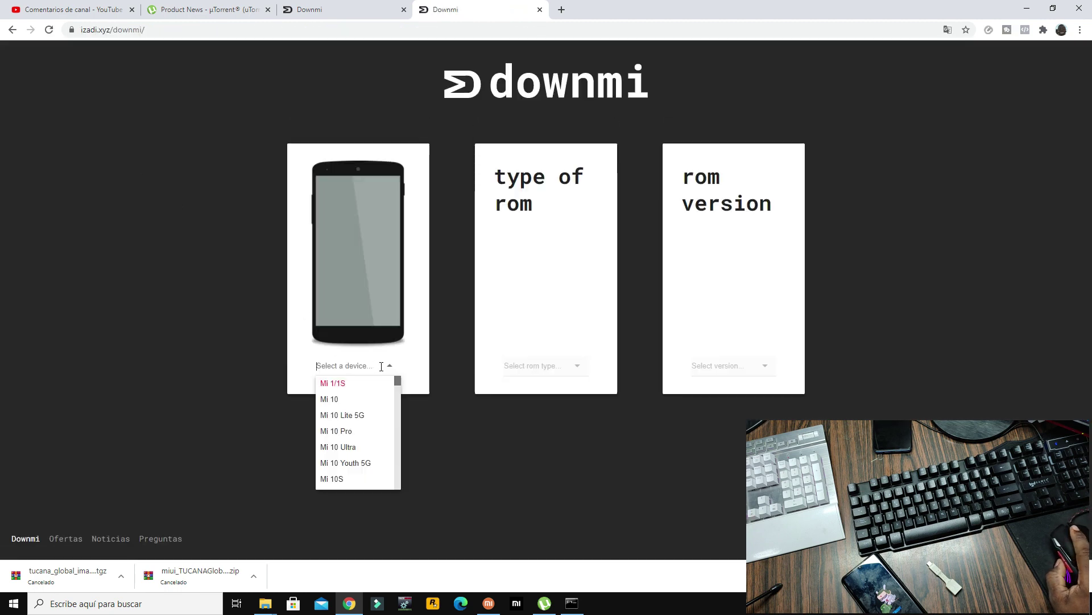
scroll(369, 424, down, 7)
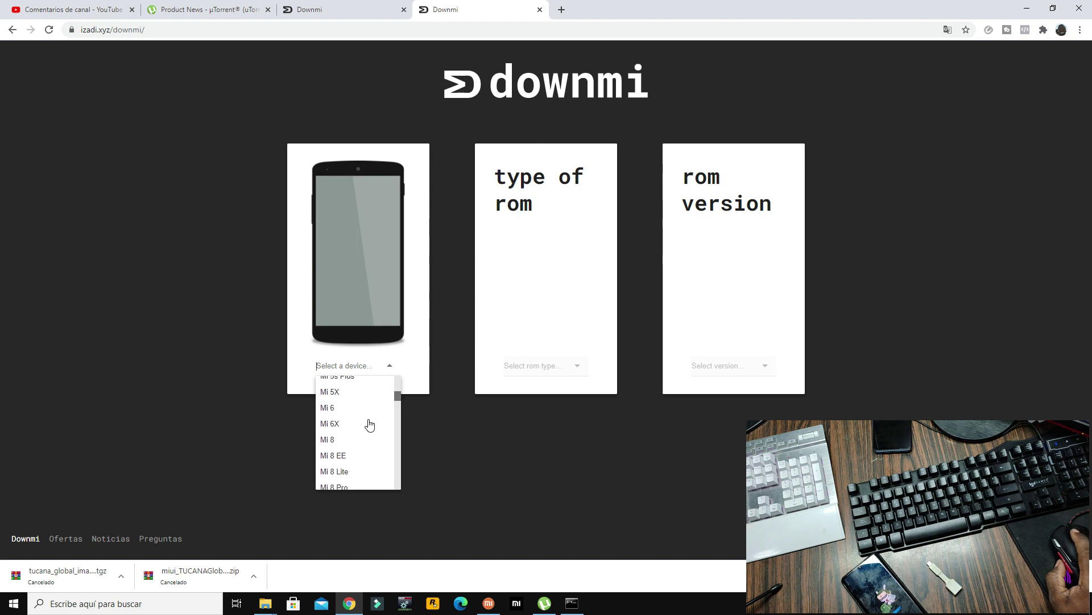
scroll(369, 425, down, 5)
scroll(370, 424, down, 5)
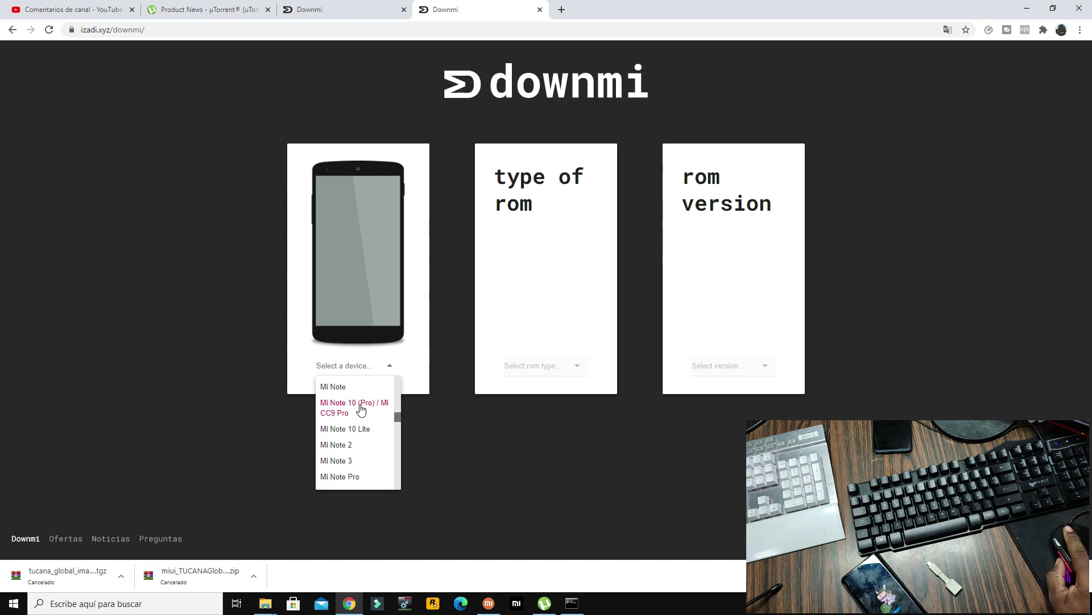
click(362, 410)
click(544, 366)
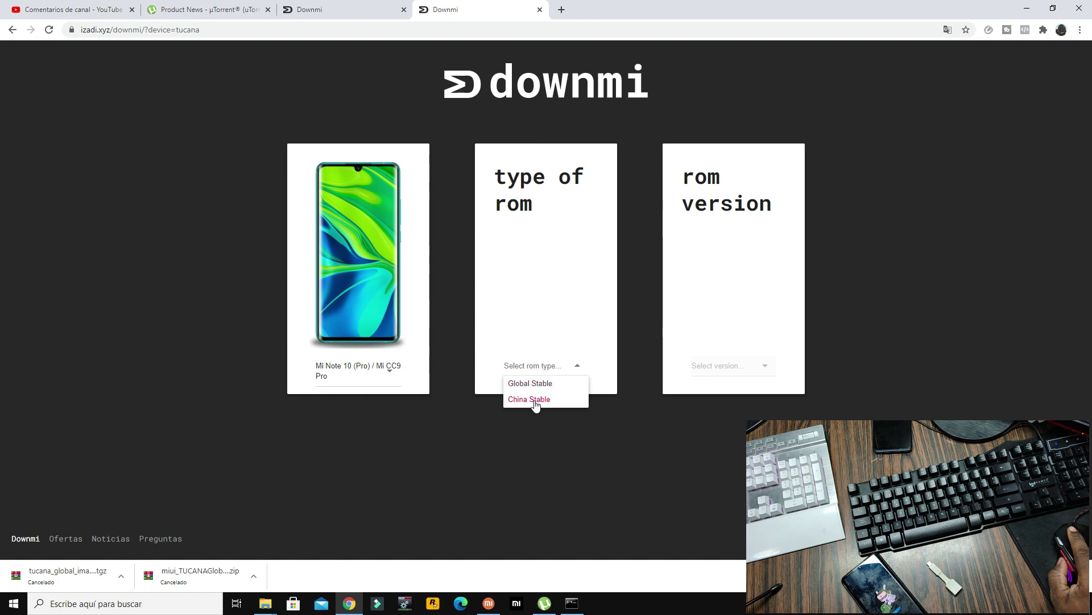
click(537, 383)
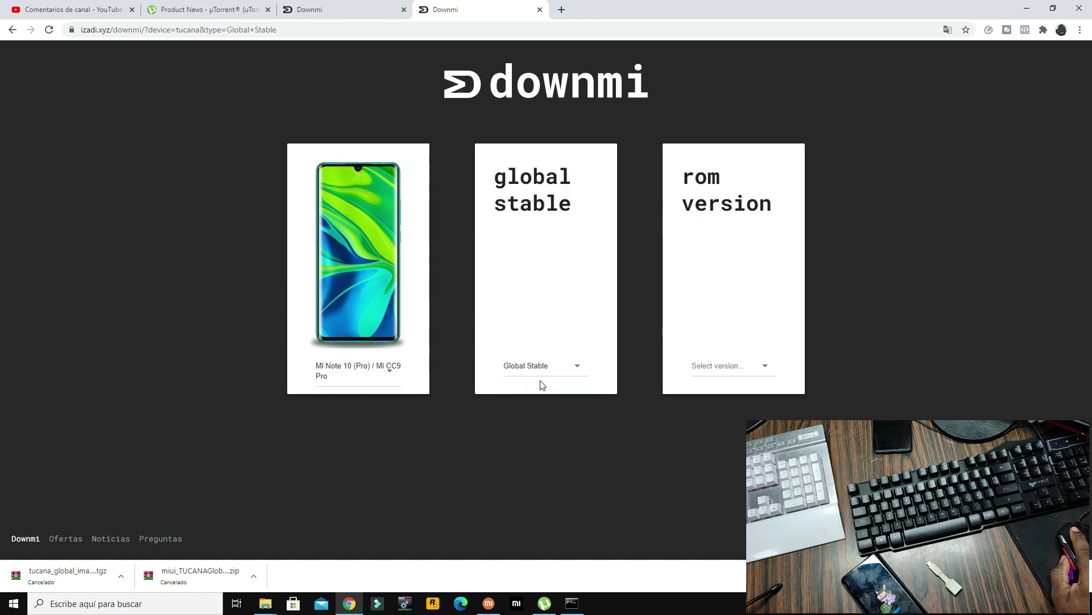
Choose V11.0.5.0.PFDMIXM as the ROM version.
click(717, 370)
scroll(728, 477, down, 2)
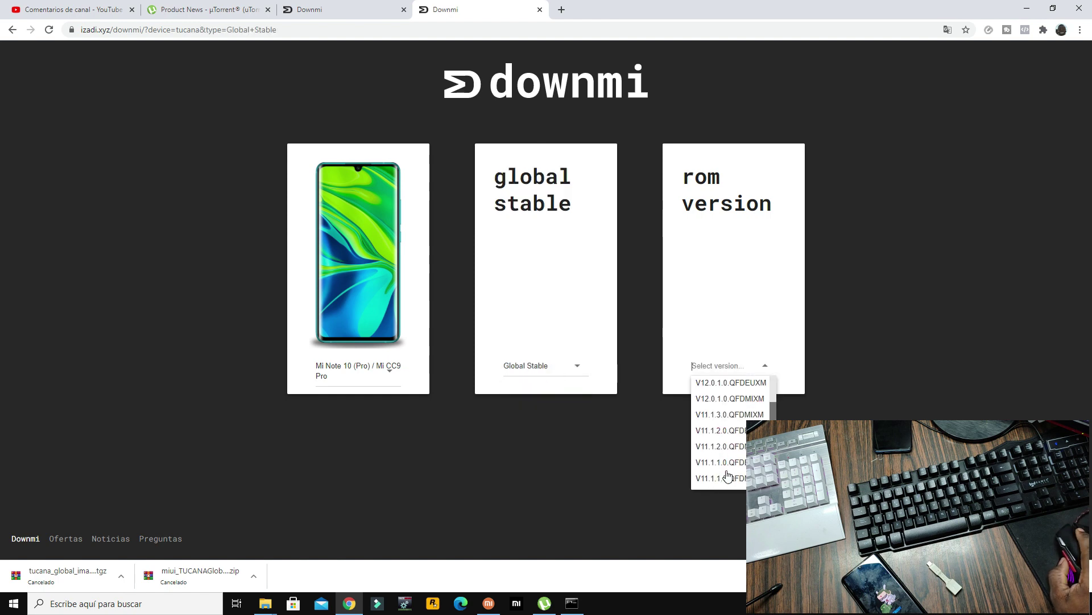
scroll(729, 475, down, 3)
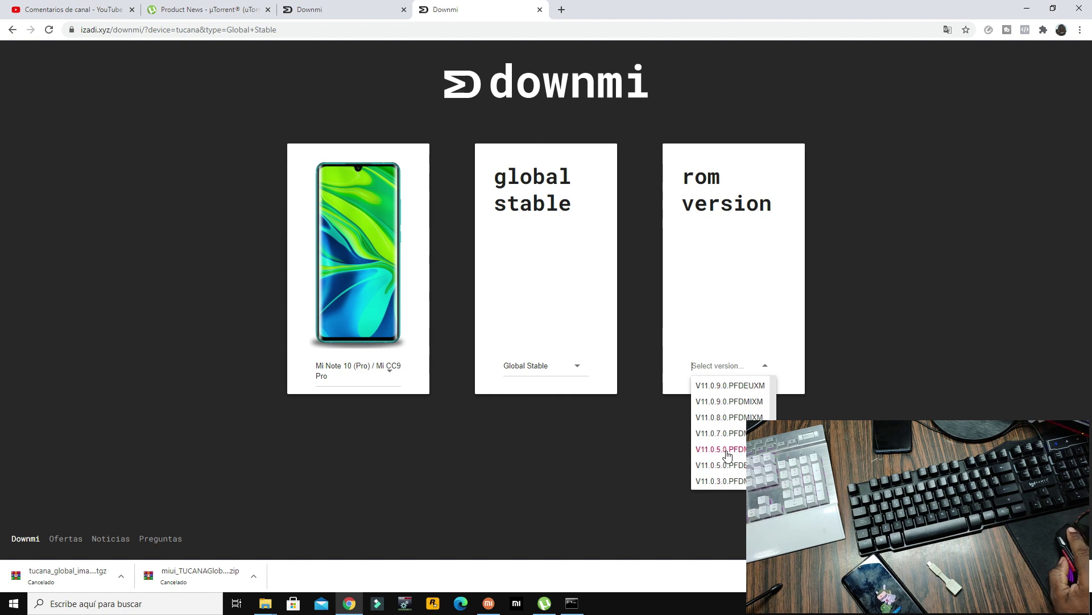
click(724, 446)
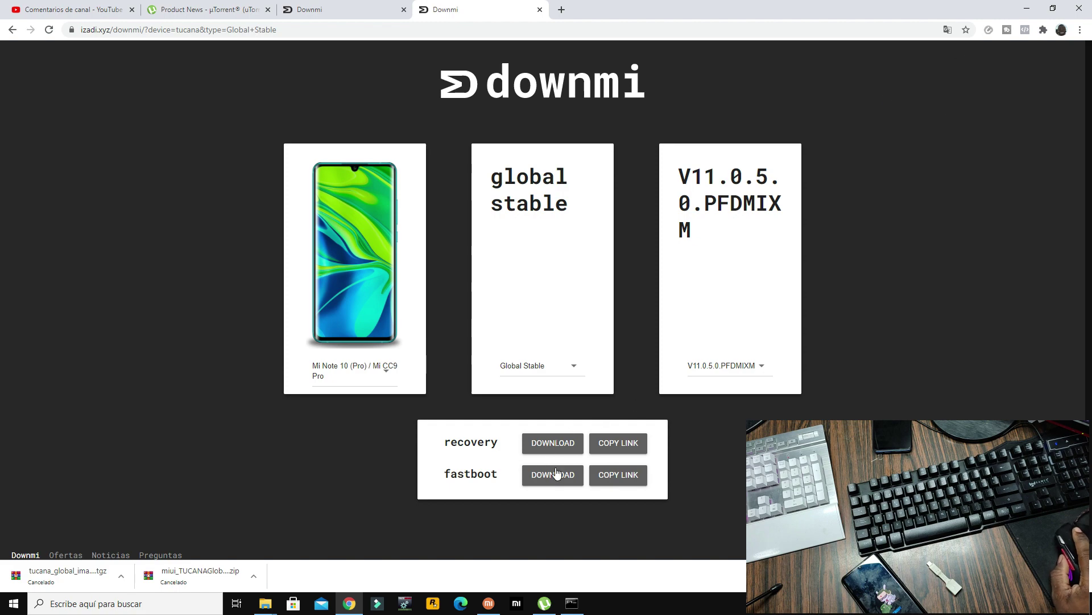
Minimize Chrome, check the flashing status in MiFlash and minimize its window to return to the miui 11 folder.
click(1024, 9)
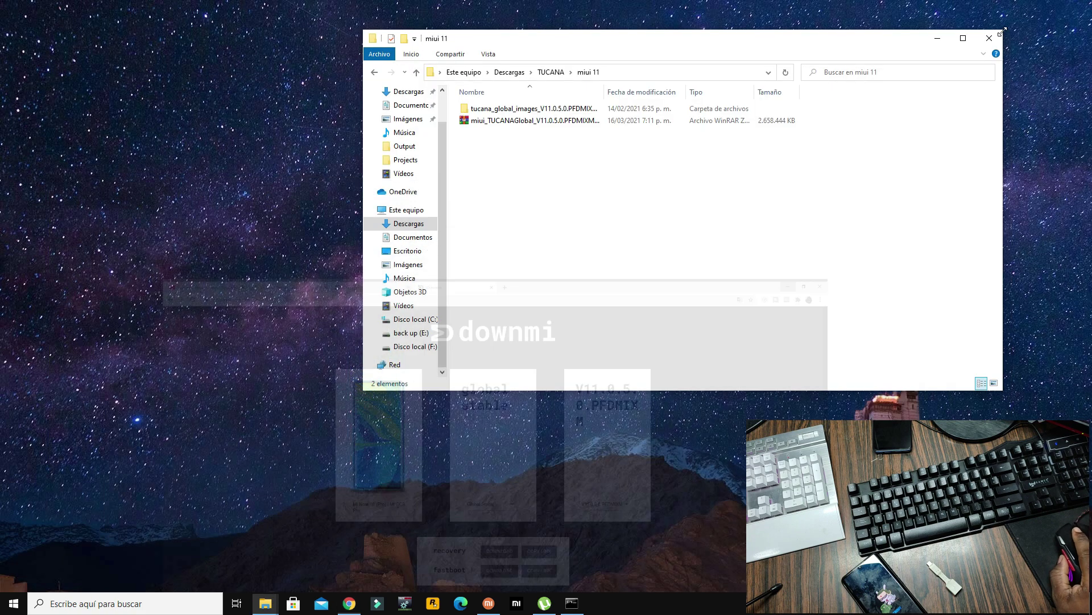
click(488, 603)
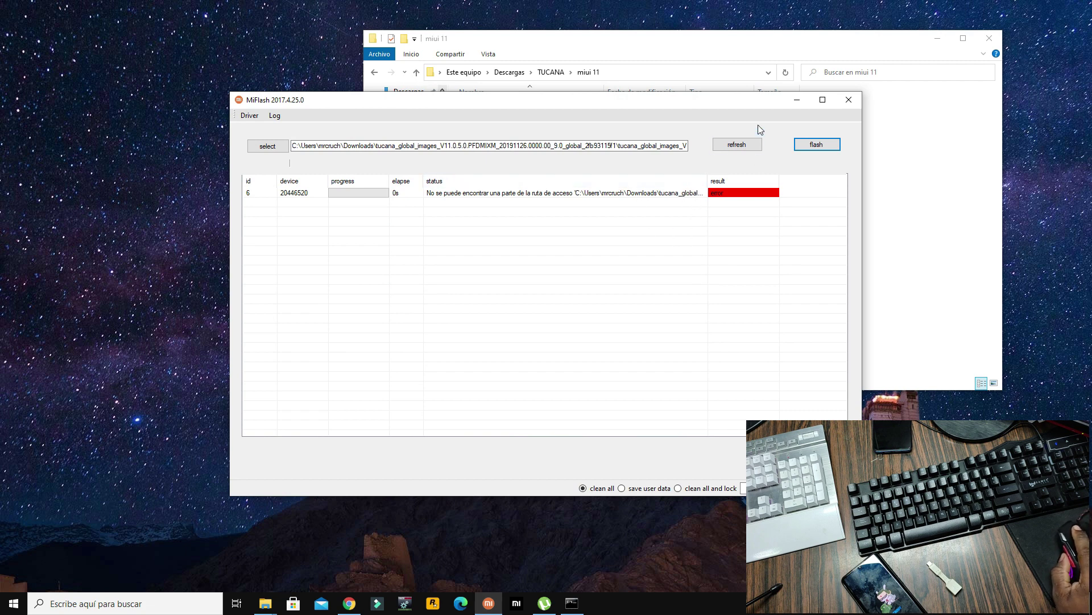
click(796, 100)
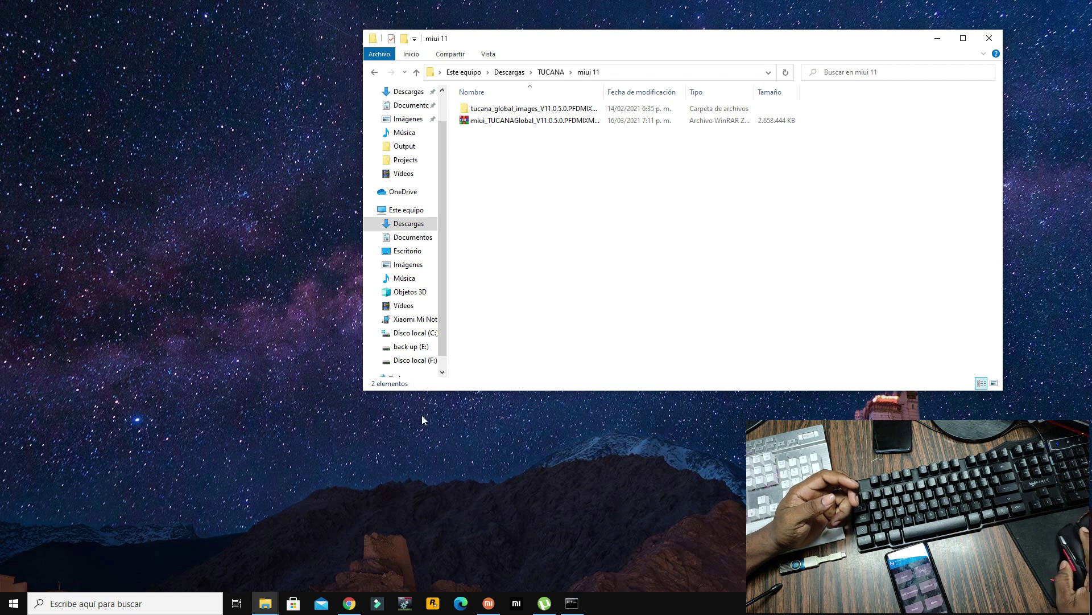
Open a new File Explorer window and go to the Memoria Interna storage of the Xiaomi Mi Note 10.
click(258, 607)
right_click(258, 608)
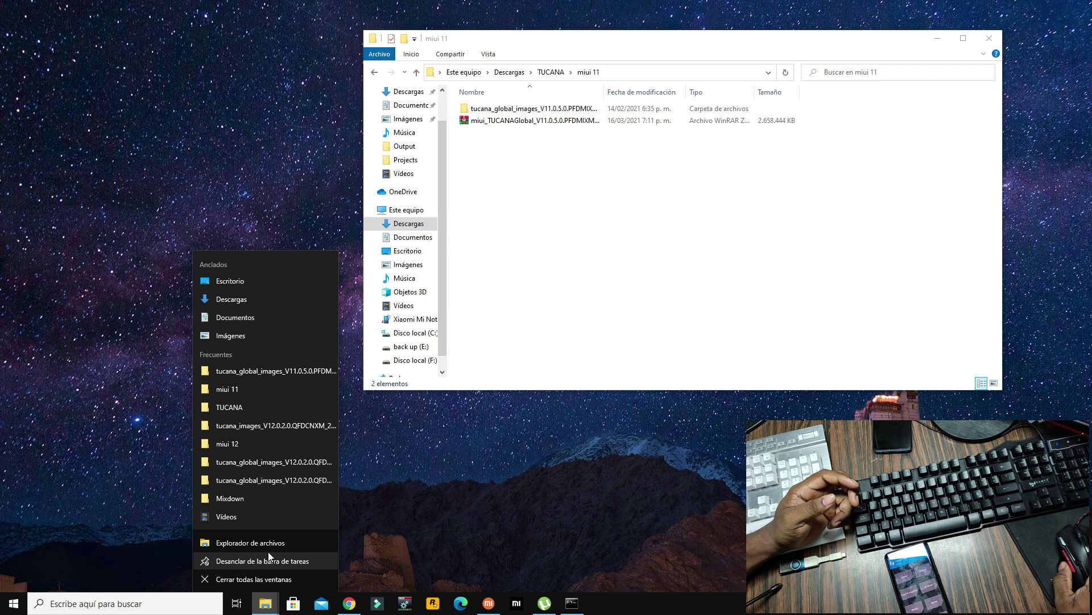
click(271, 547)
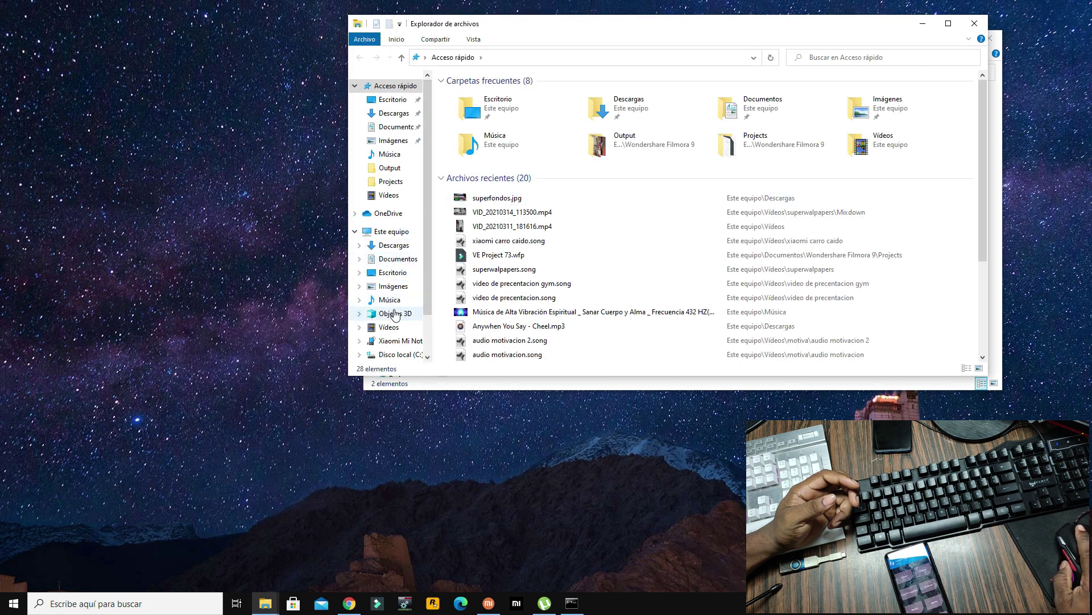
click(398, 340)
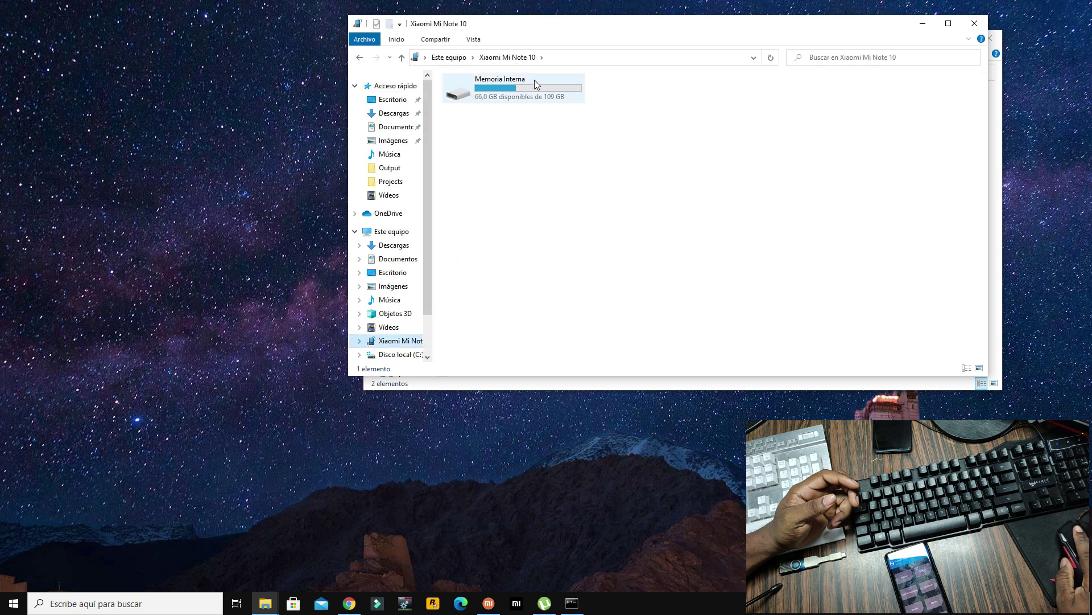
double_click(524, 90)
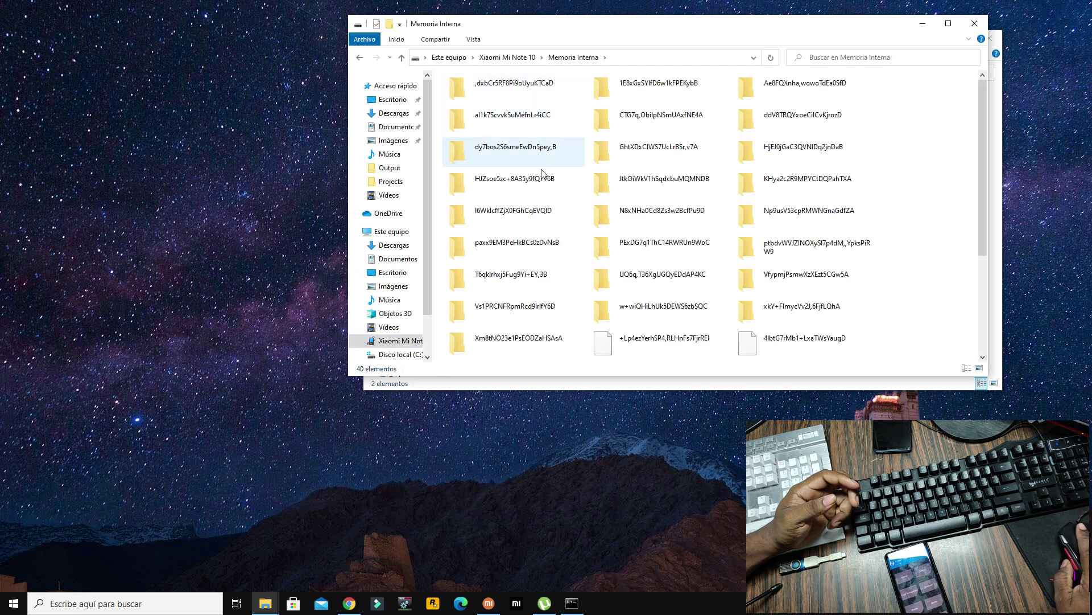
Examine the folder and file names in the phone's internal storage.
scroll(598, 256, down, 3)
scroll(620, 290, up, 3)
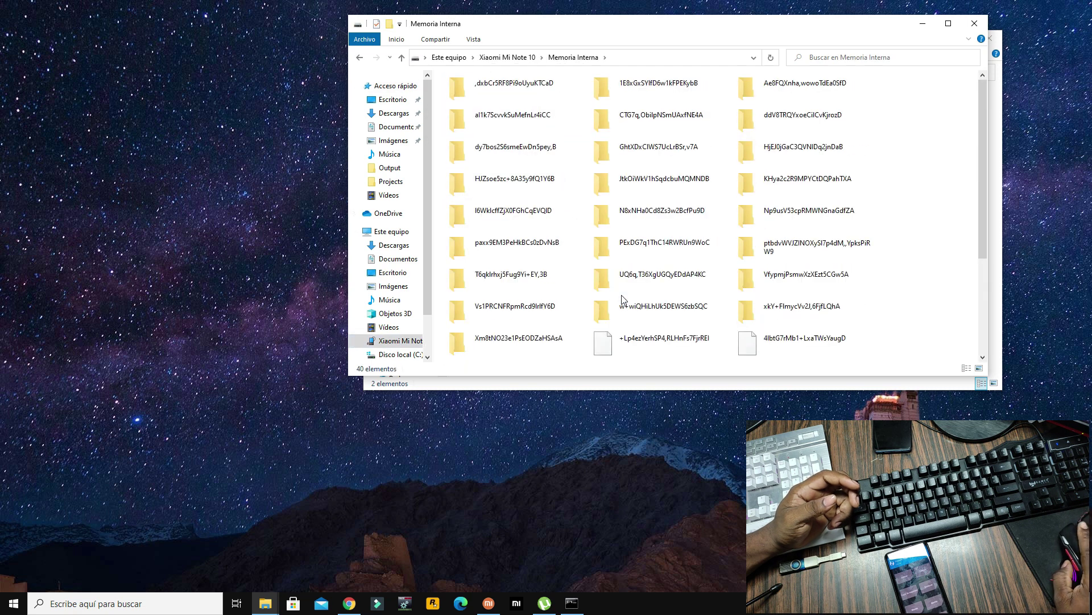
scroll(622, 298, down, 3)
scroll(683, 273, up, 3)
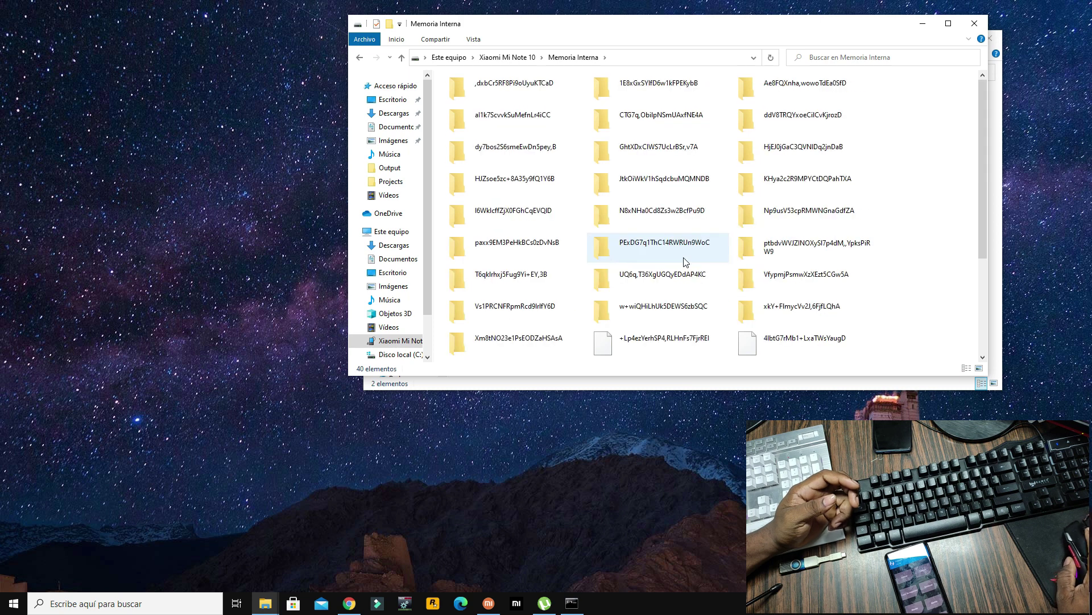
scroll(871, 165, down, 3)
scroll(848, 193, up, 3)
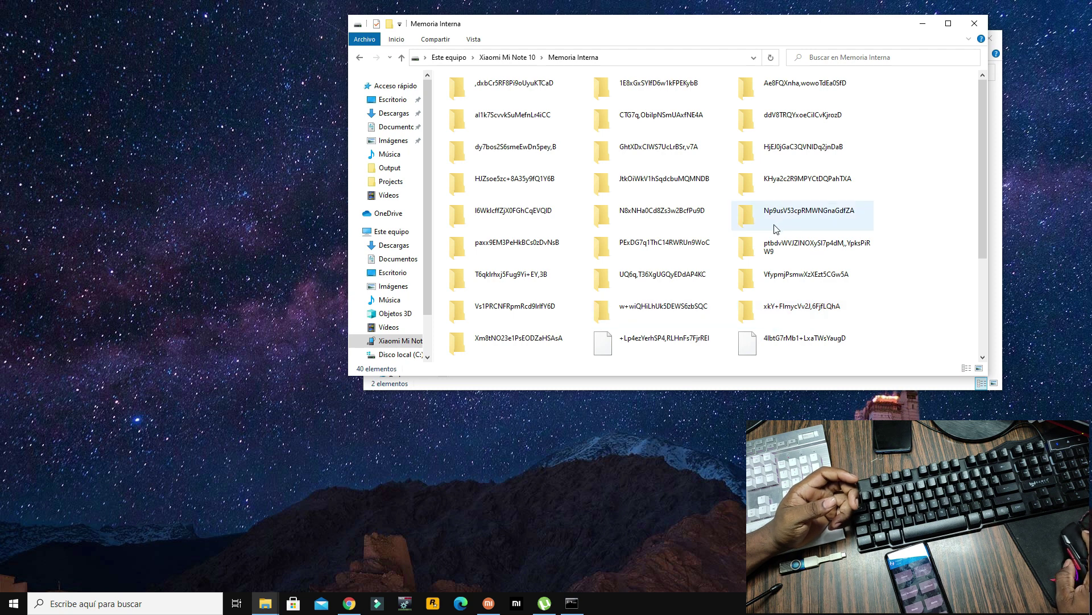
scroll(777, 228, down, 5)
scroll(724, 289, up, 5)
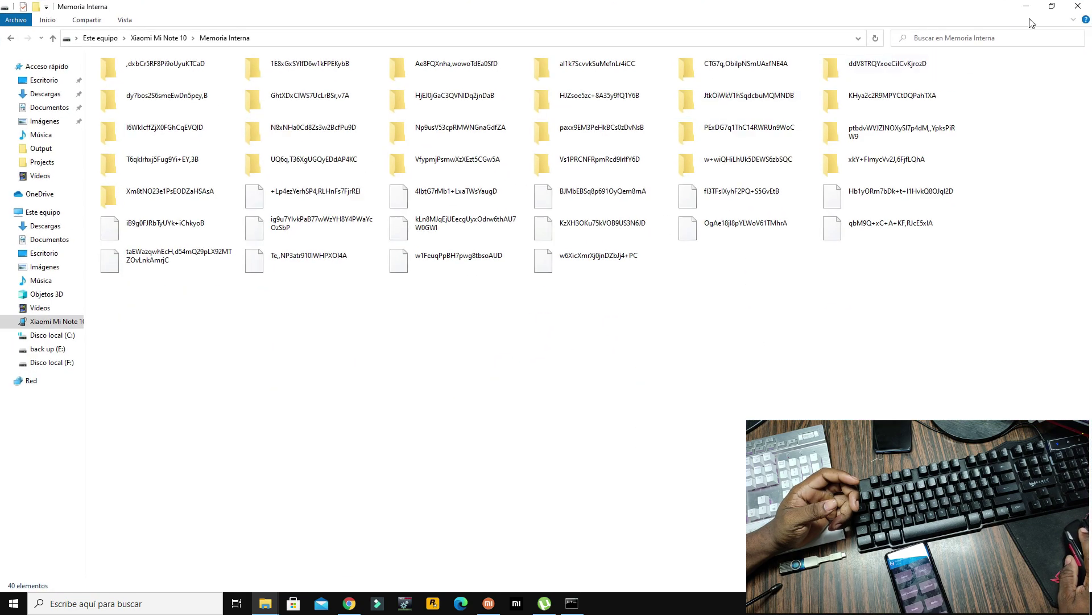
Restore the maximized Memoria Interna window to its smaller floating size.
click(1052, 5)
drag(825, 17, 671, 178)
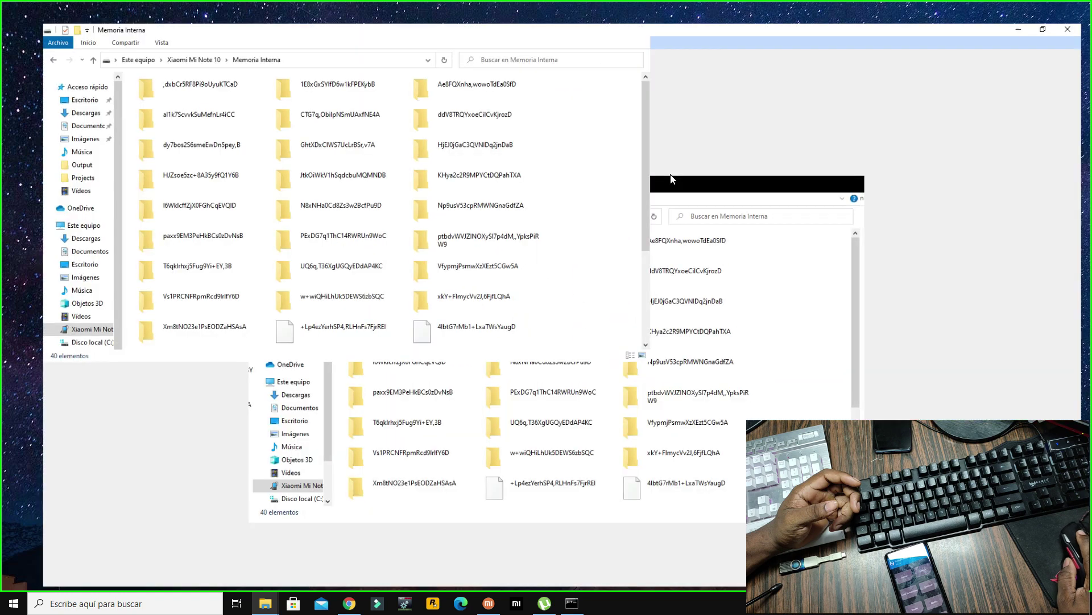
double_click(672, 179)
click(1052, 8)
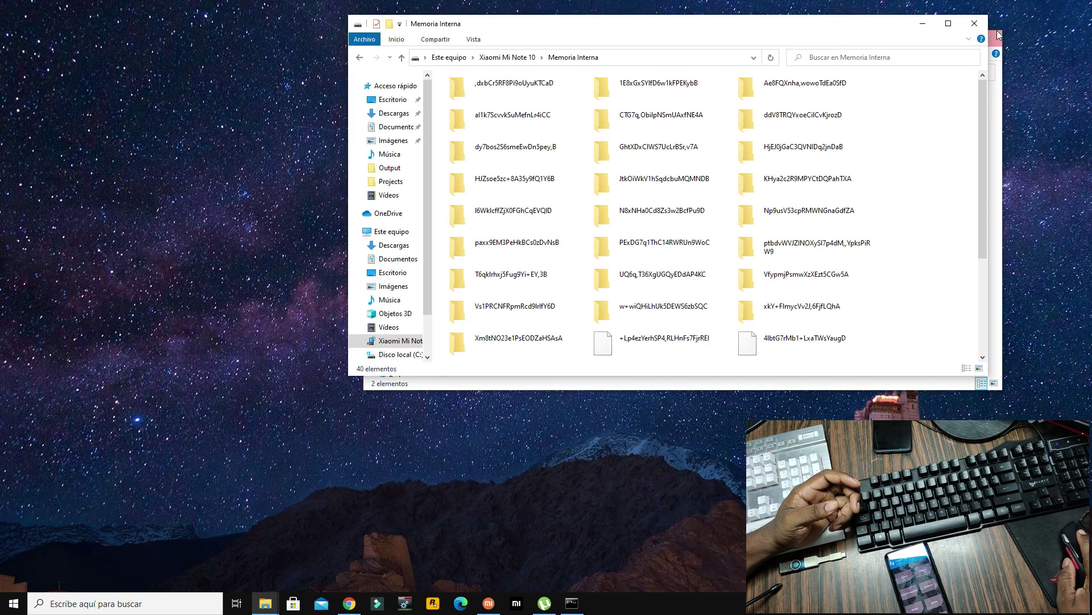
Bring the miui 11 folder window forward and place it lower so the Memoria Interna contents show above it.
click(515, 386)
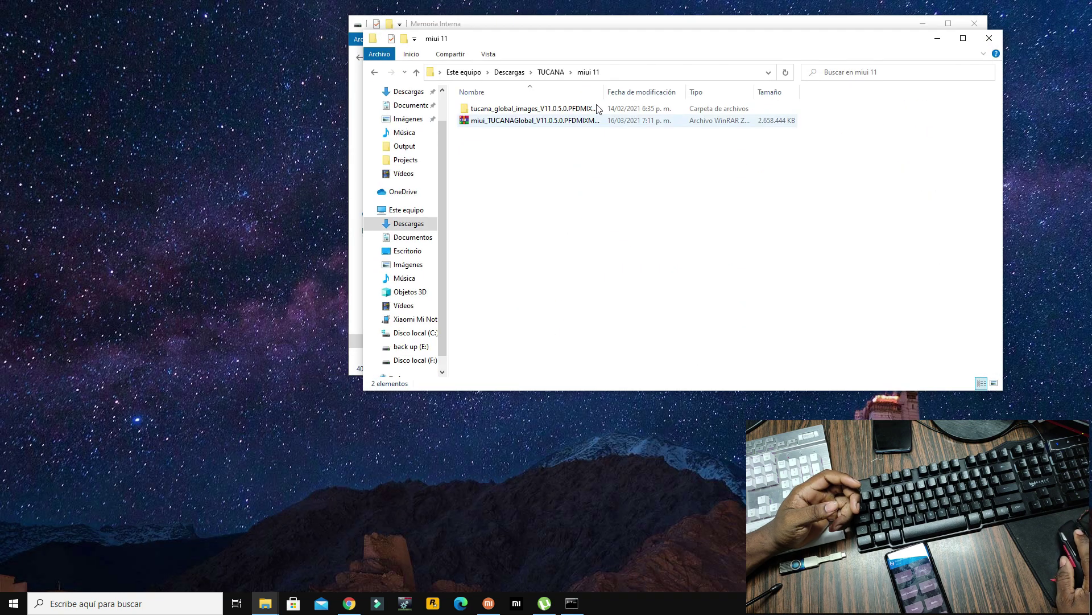
drag(565, 40, 320, 227)
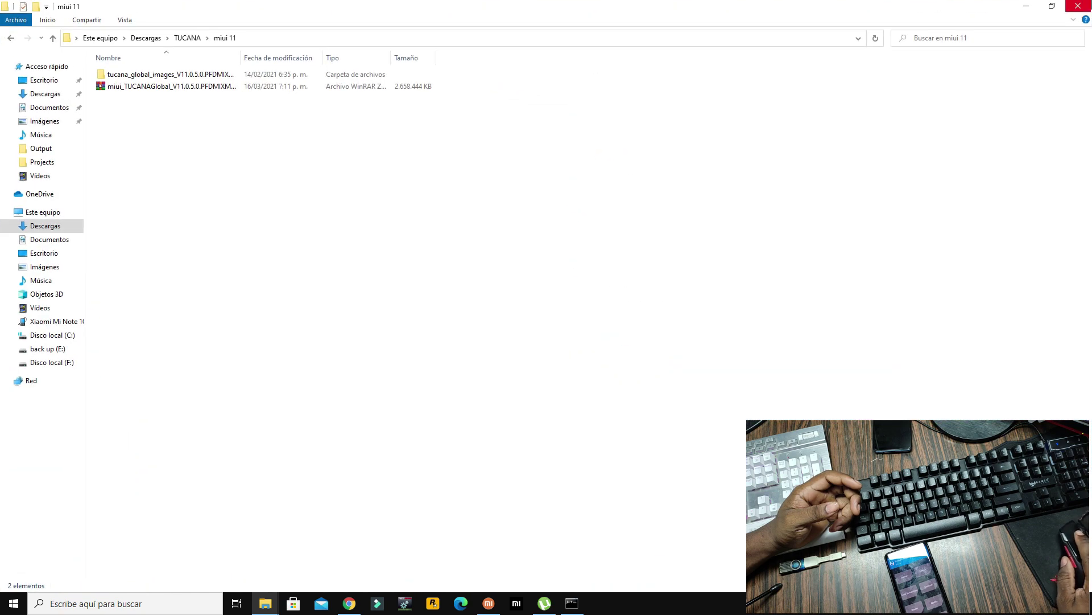
click(1043, 11)
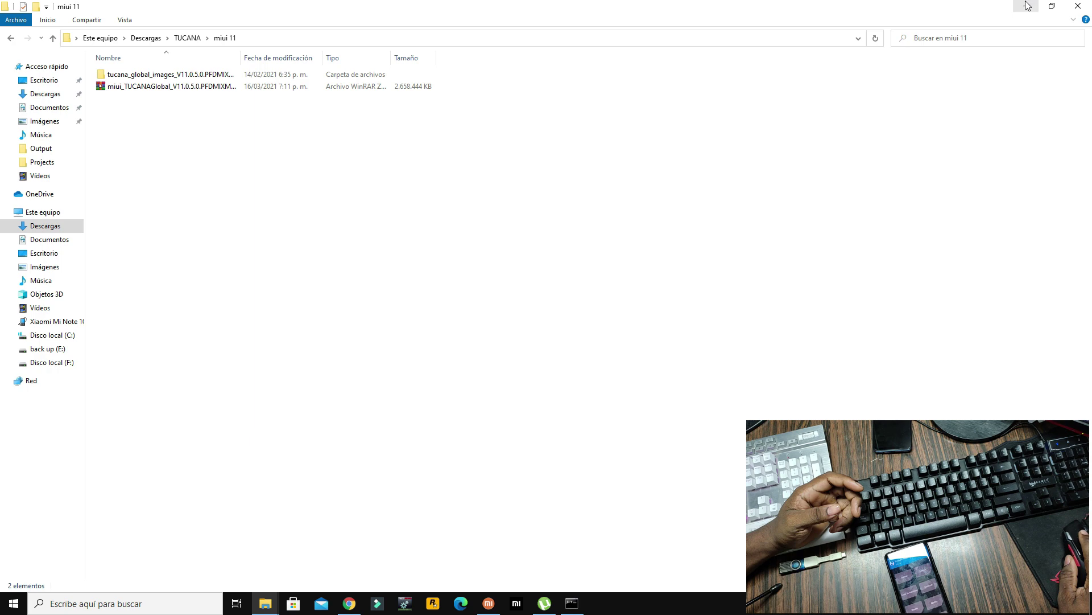
click(1052, 6)
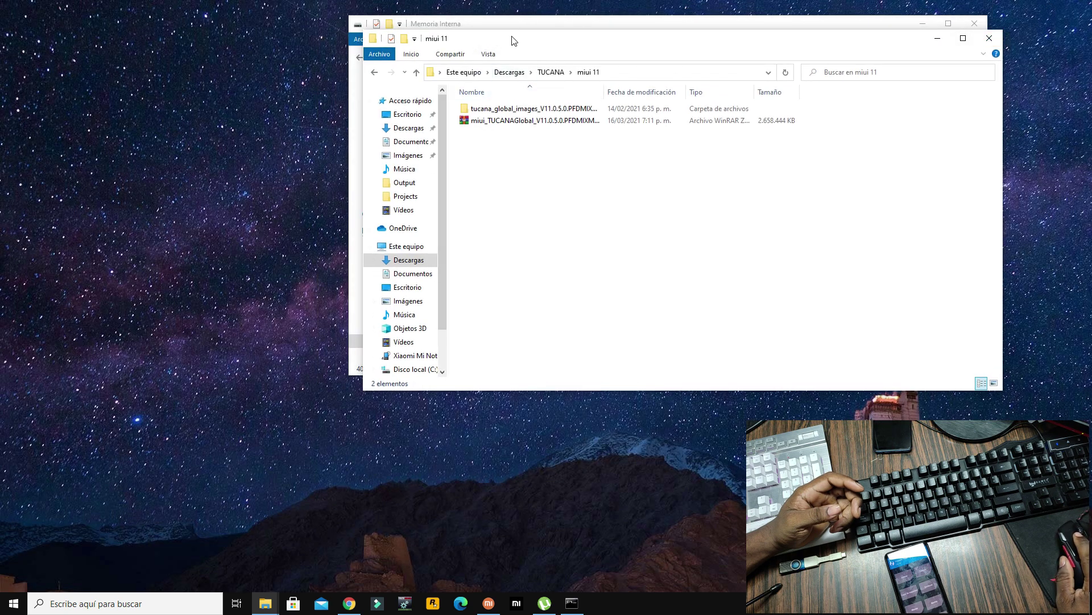
drag(513, 33, 542, 206)
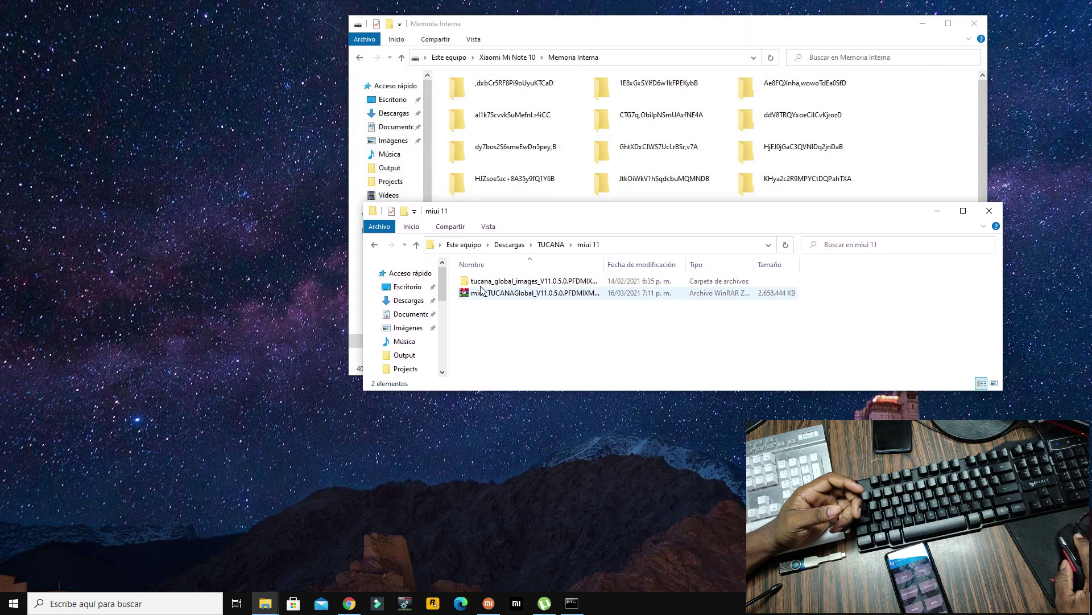
Try to copy the miui_TUCANAGlobal_V11.0.5.0.PFDMIXM archive to the phone's Memoria Interna, cancel the transfer and close the window.
drag(482, 297, 948, 128)
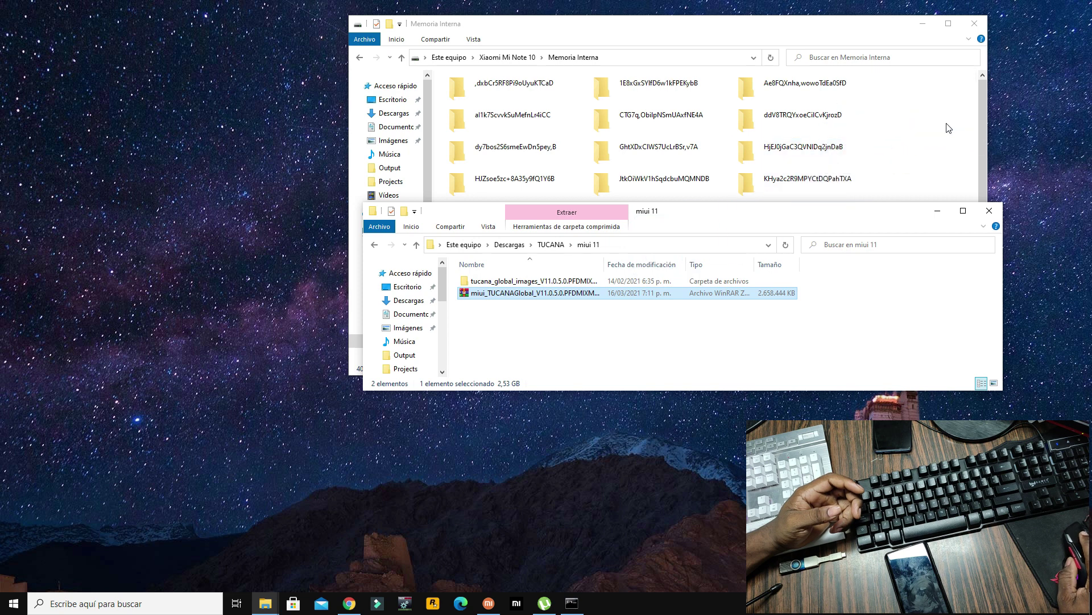
click(936, 212)
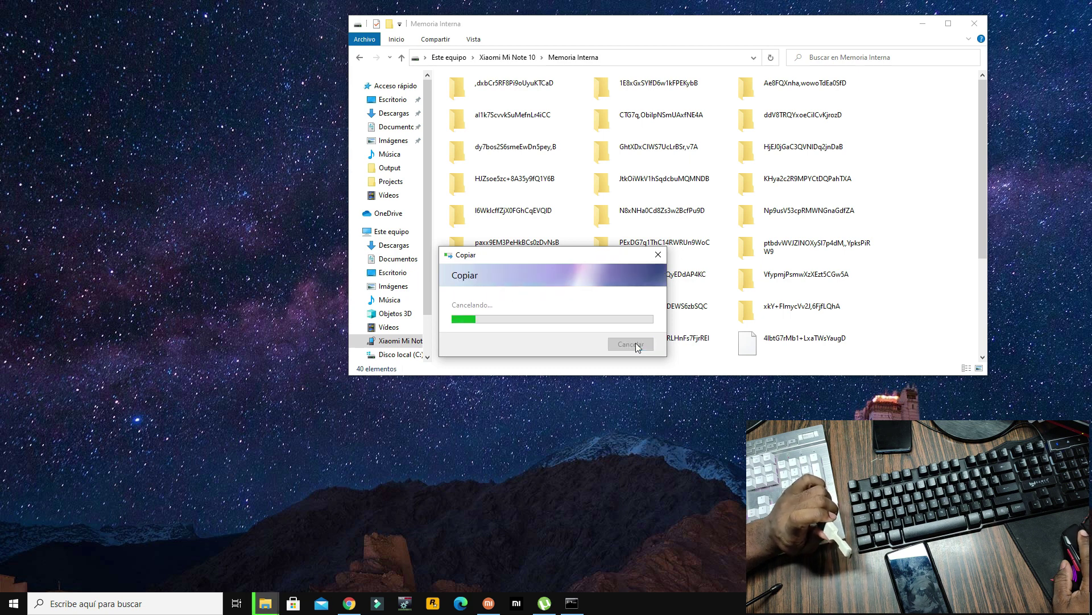
click(974, 23)
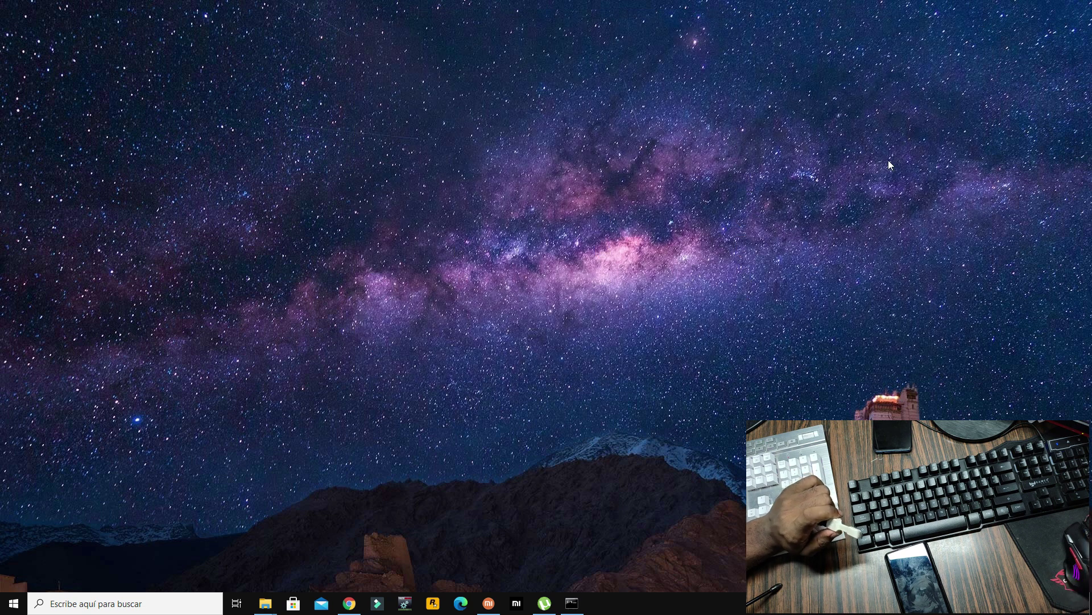